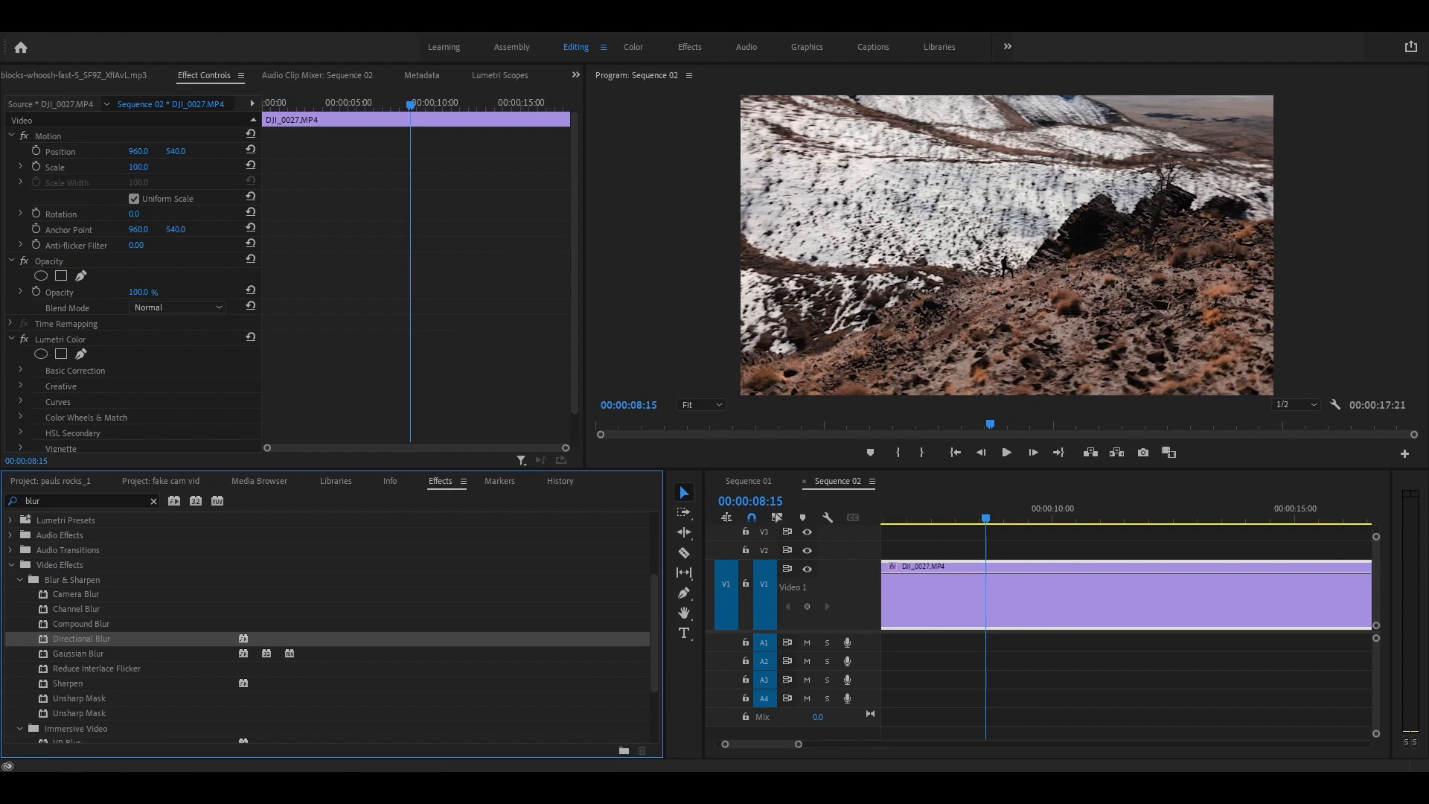
left_click_drag(766, 743, 744, 741)
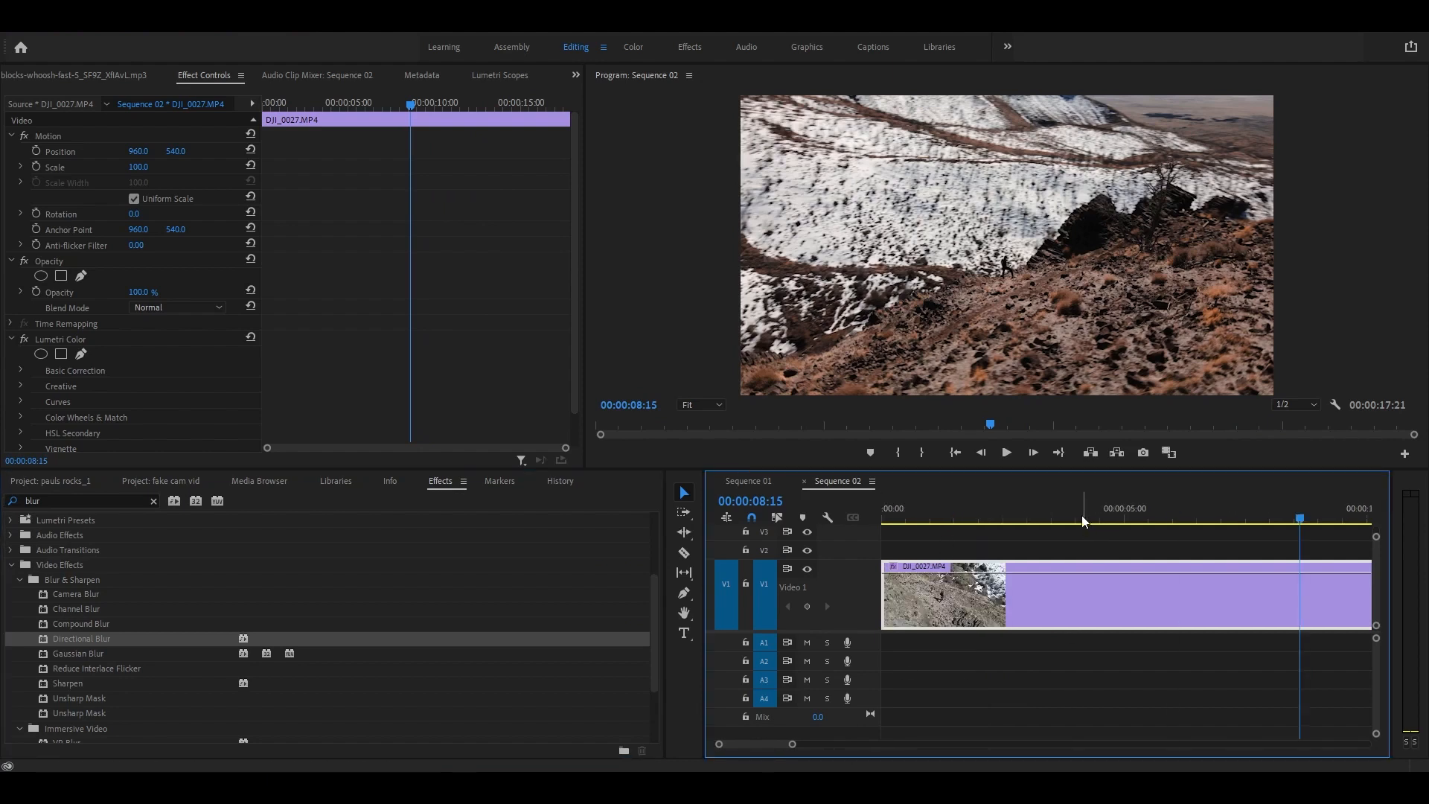
left_click_drag(1082, 515, 1050, 515)
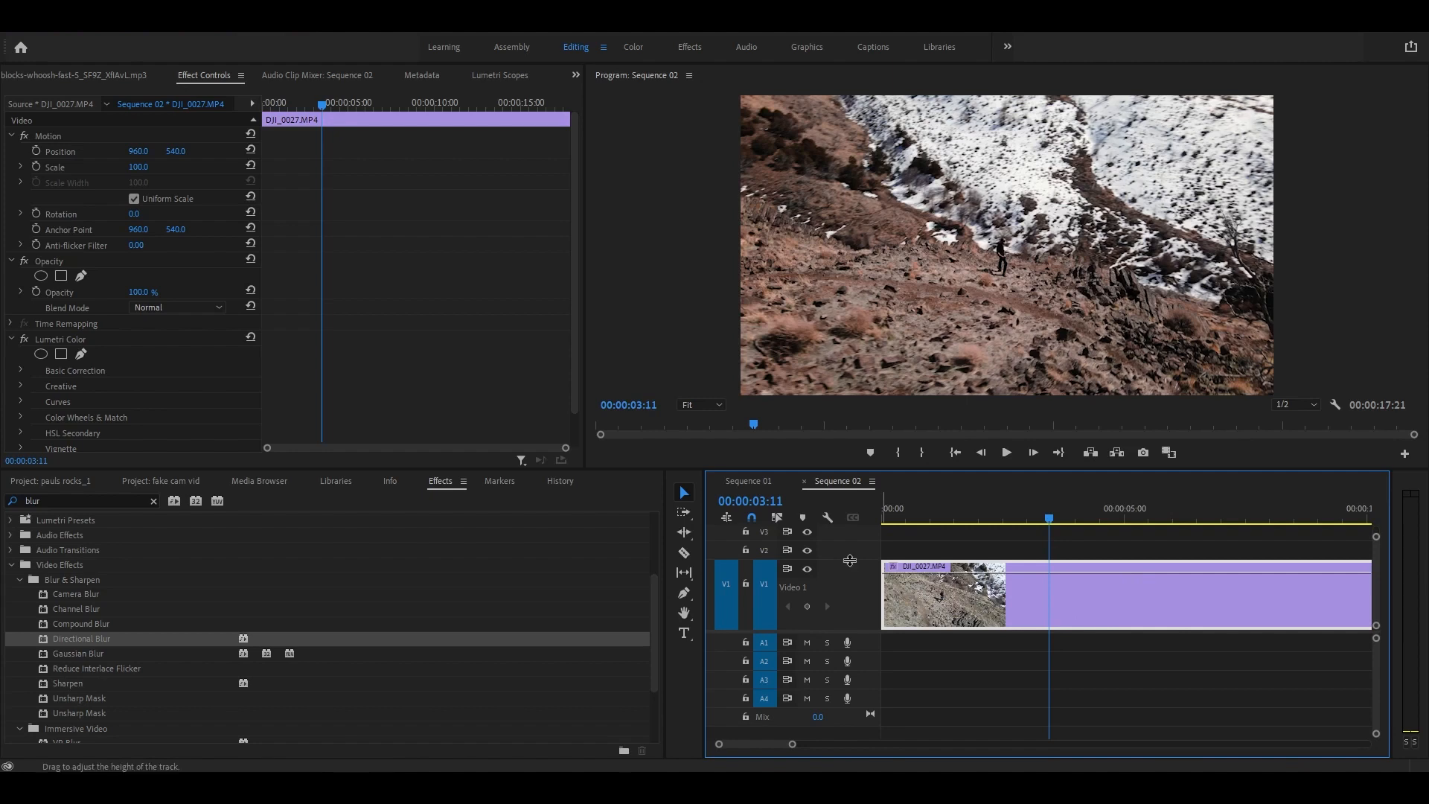
left_click_drag(1052, 522, 1109, 552)
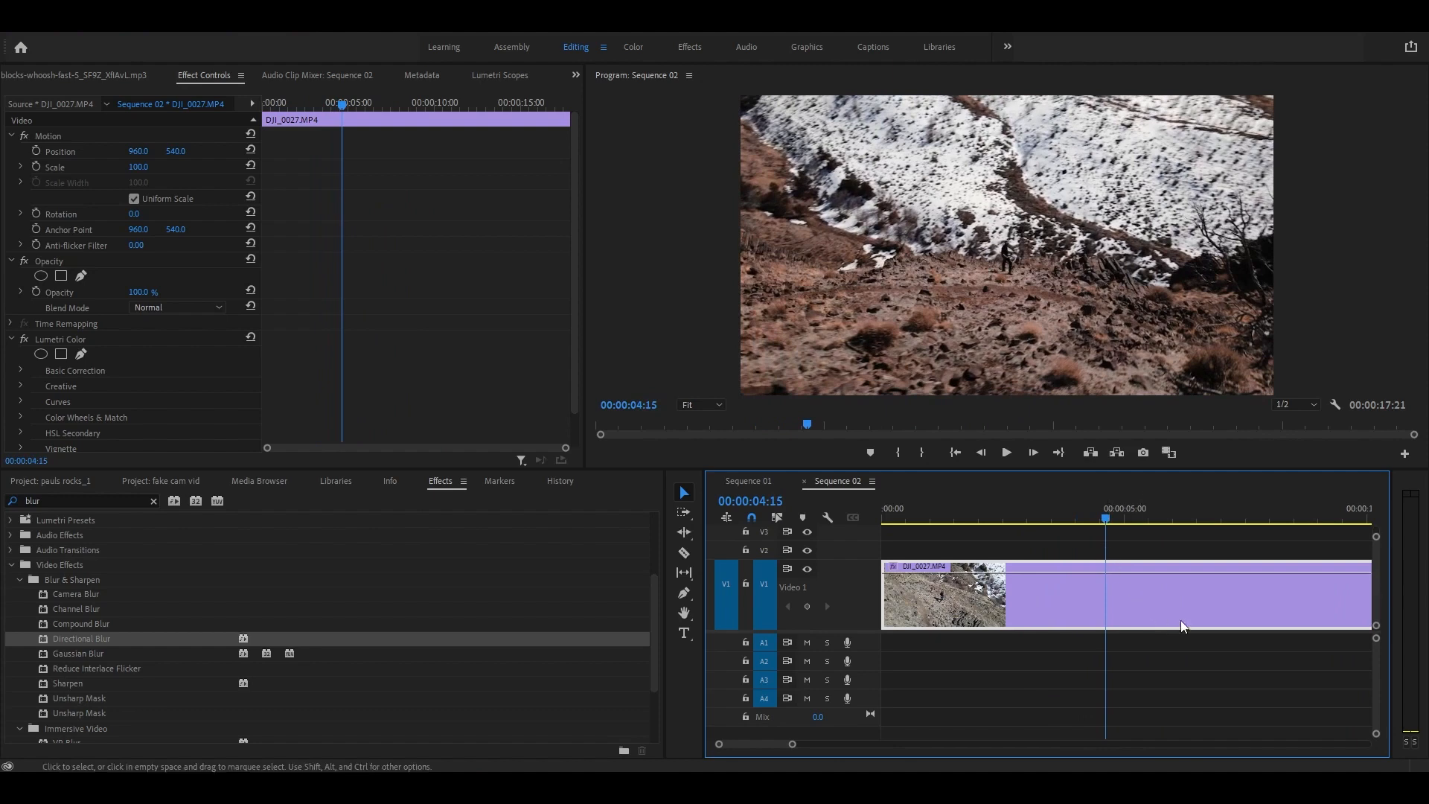
Step: Show the clip's Time Remapping > Speed line and switch to the Pen tool
right_click(893, 568)
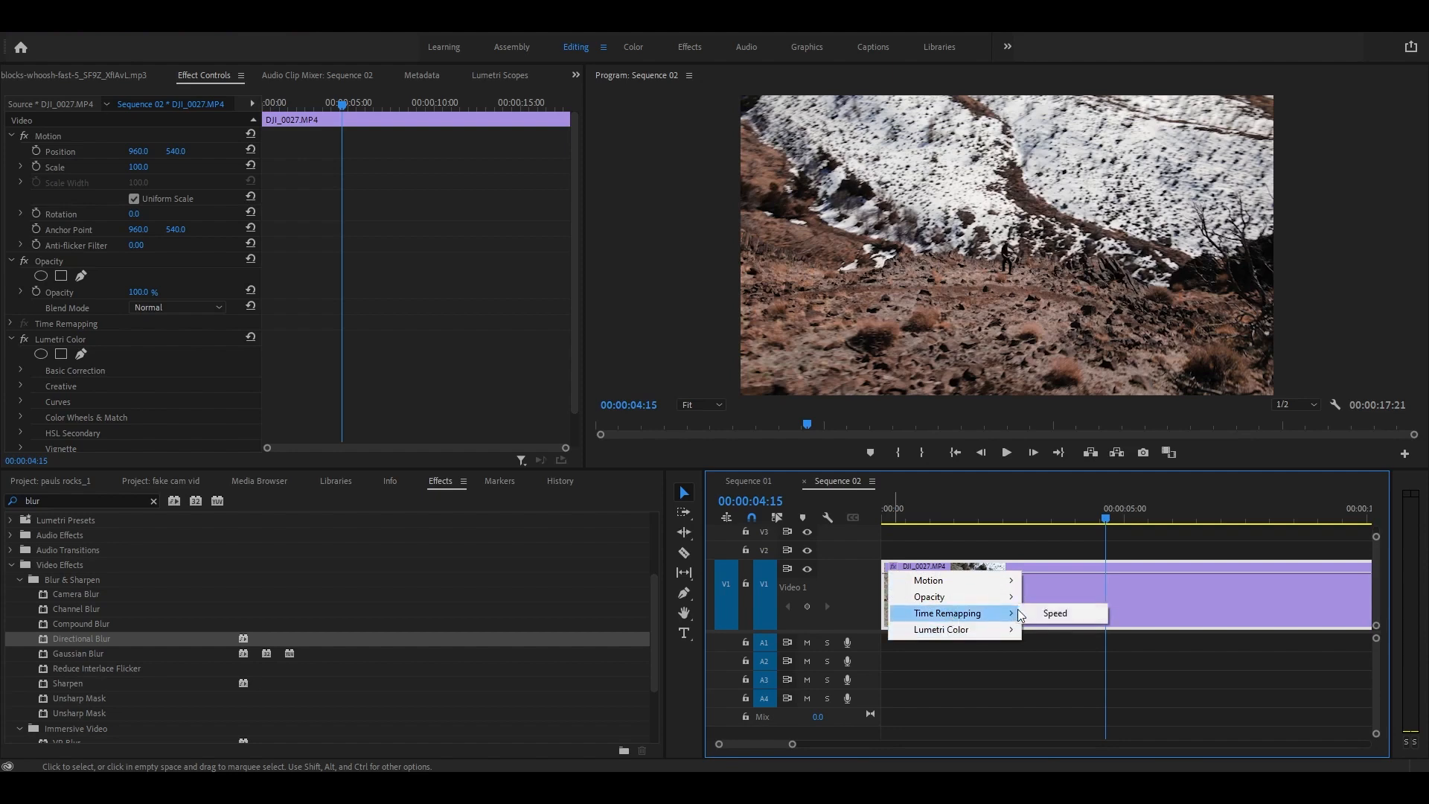
left_click(1027, 611)
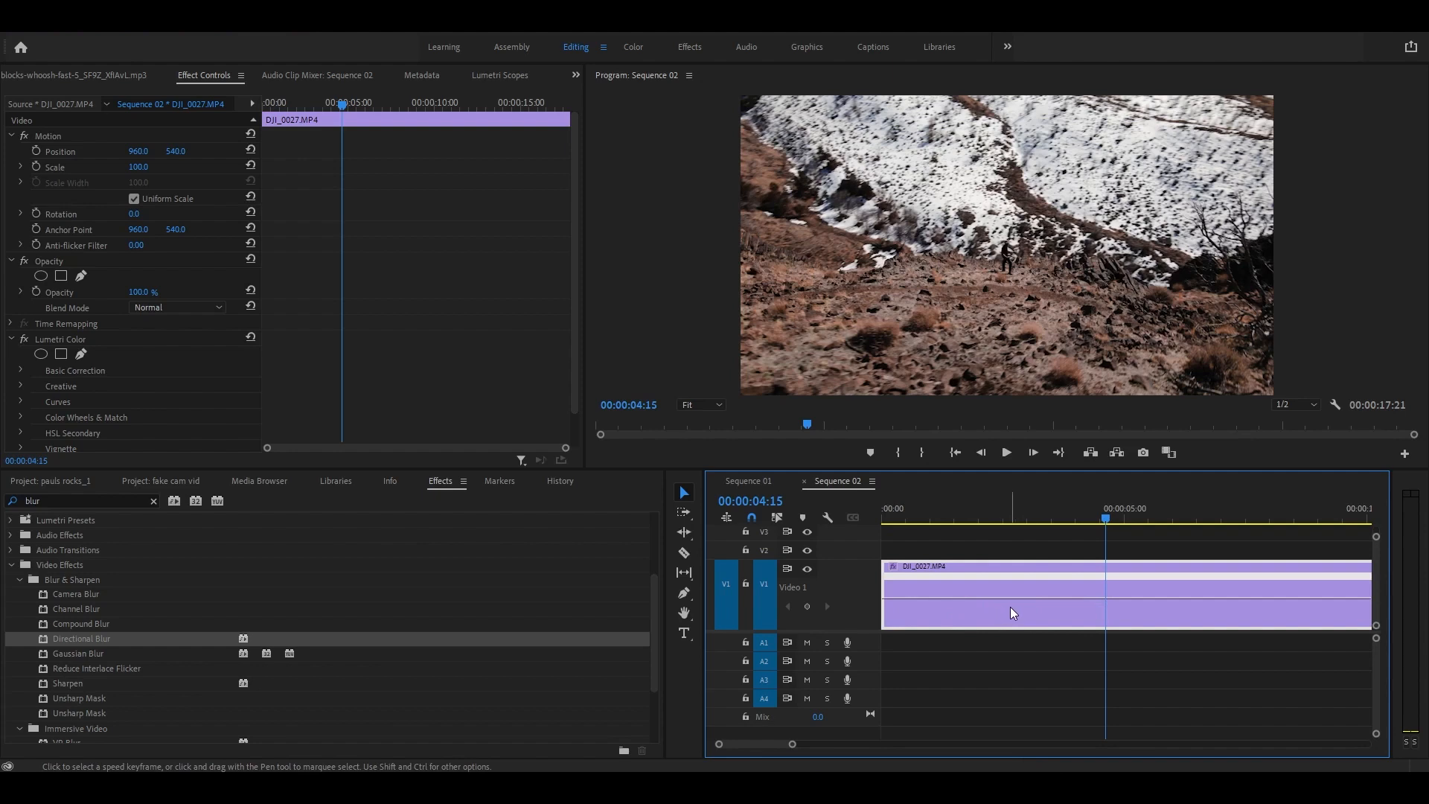
key("p")
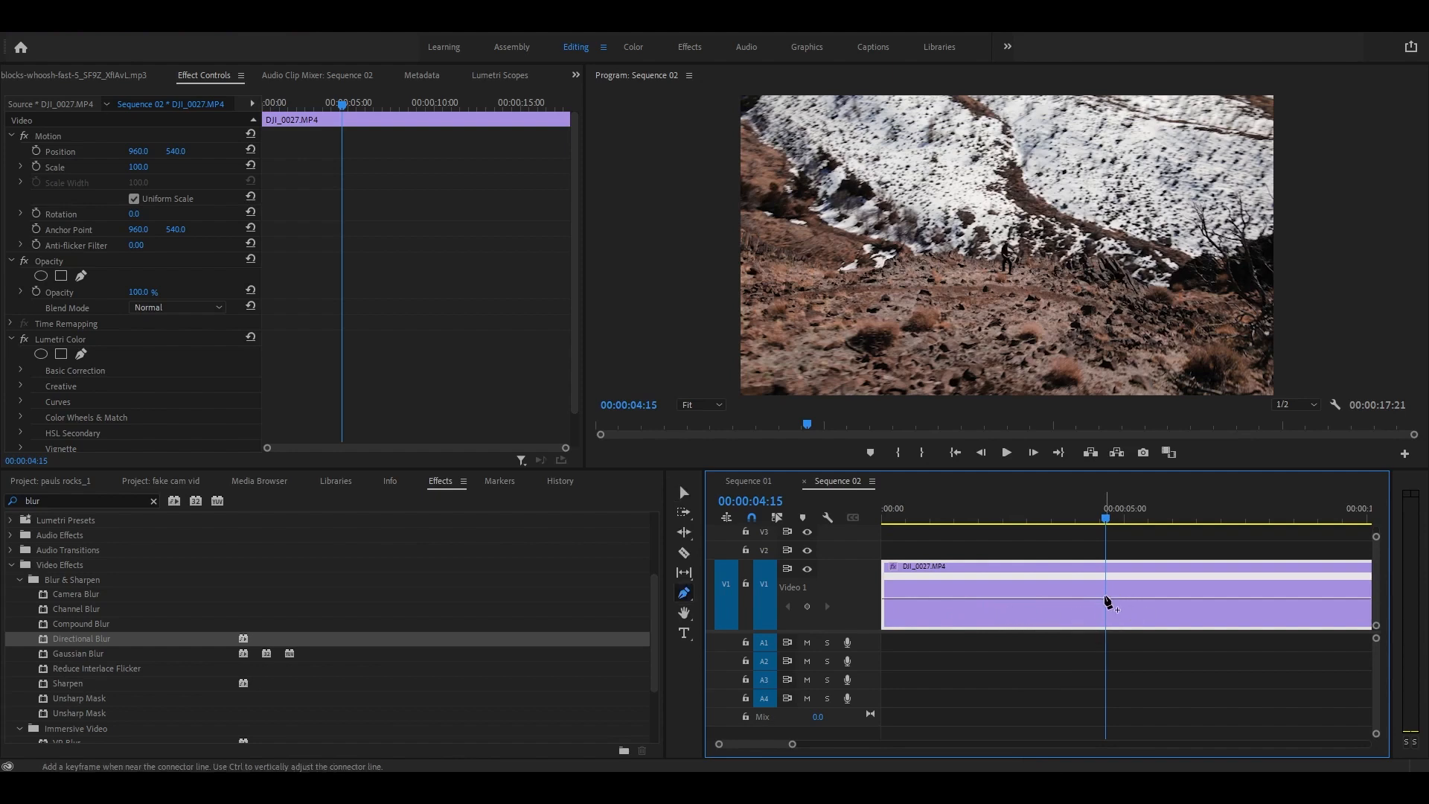
Step: Add speed keyframes at 00:00:04:15 and 00:00:13:05, widening the timeline panel along the way
left_click(1109, 603)
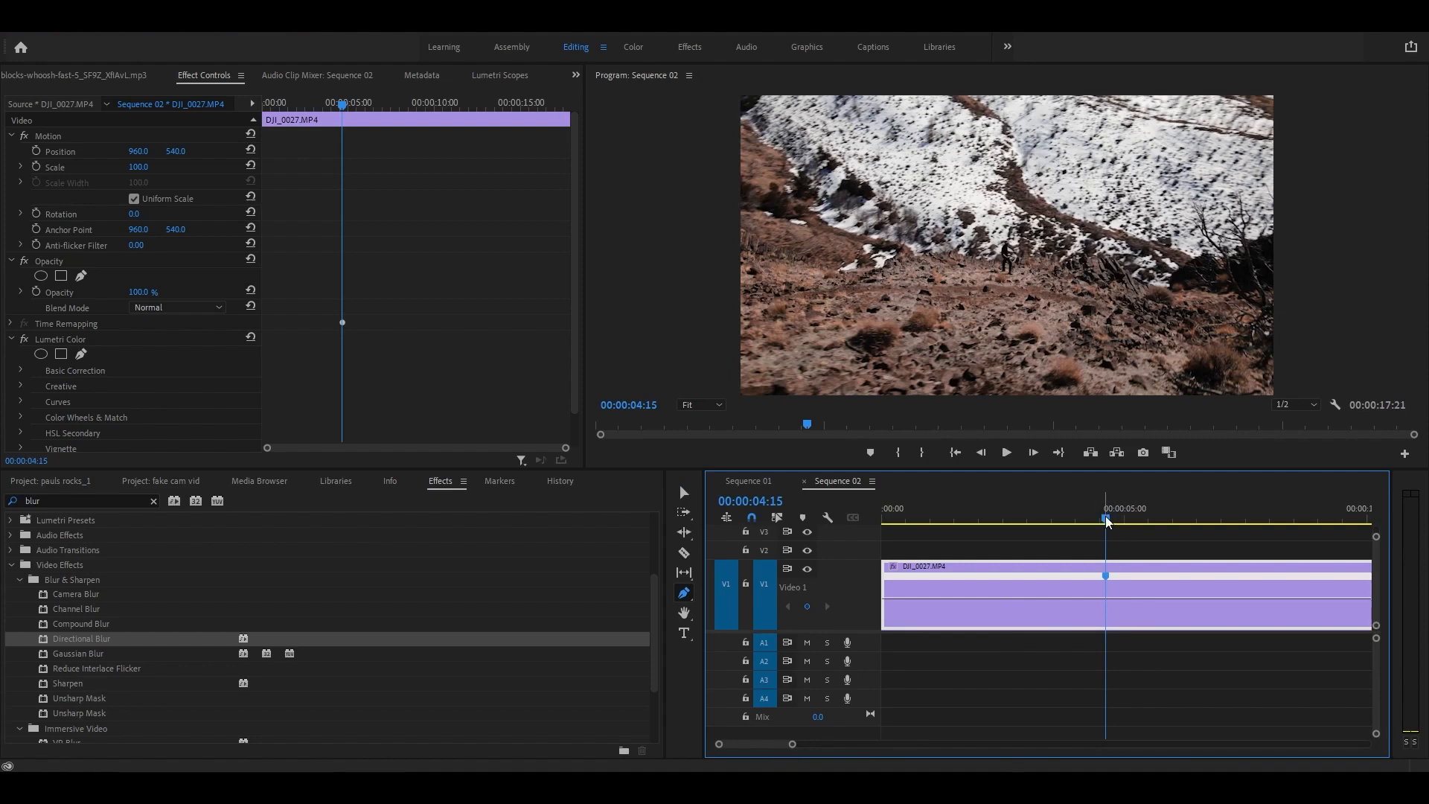
left_click_drag(1107, 521, 1317, 521)
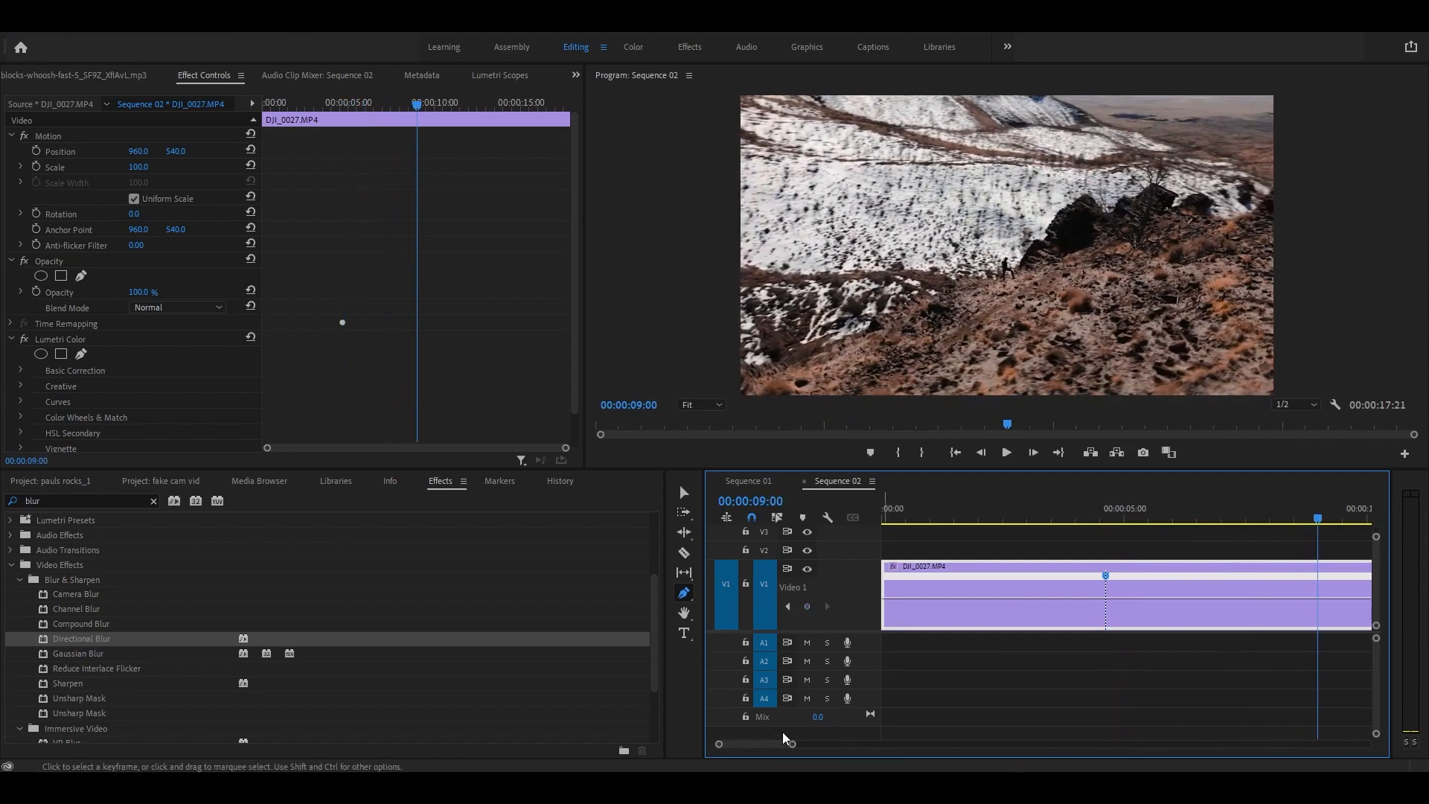
left_click_drag(701, 651, 436, 646)
left_click_drag(1066, 518, 1270, 523)
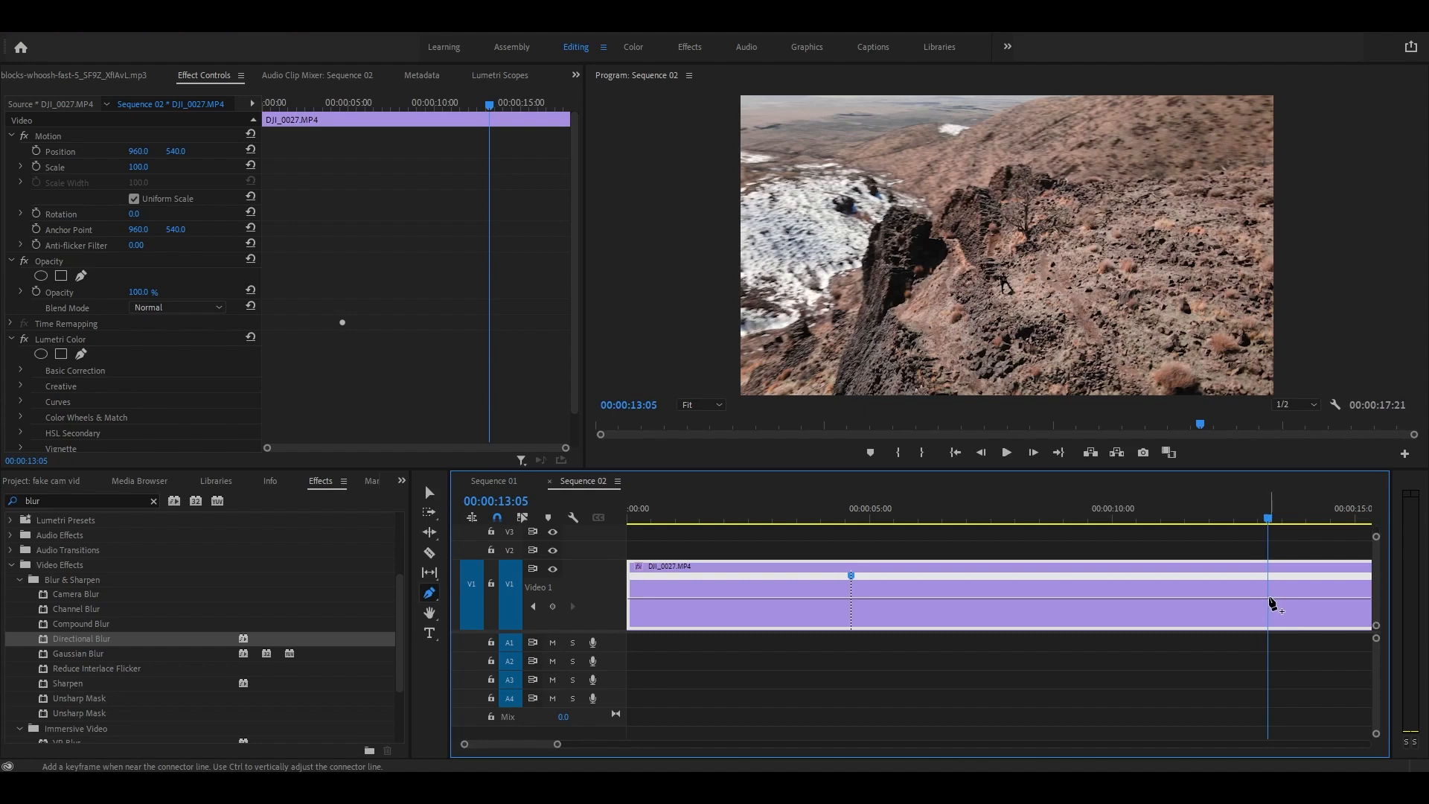
left_click(1271, 600)
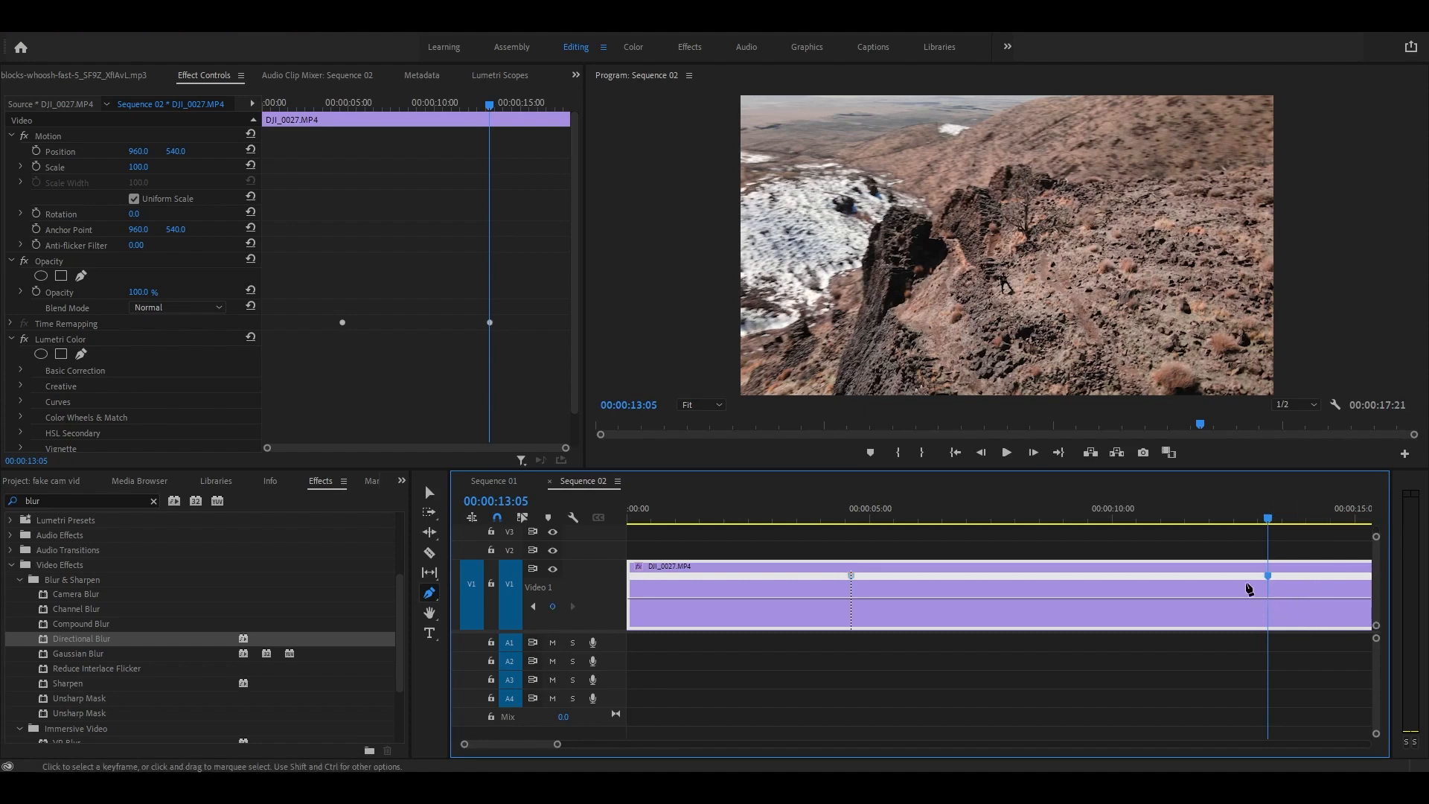
key("v")
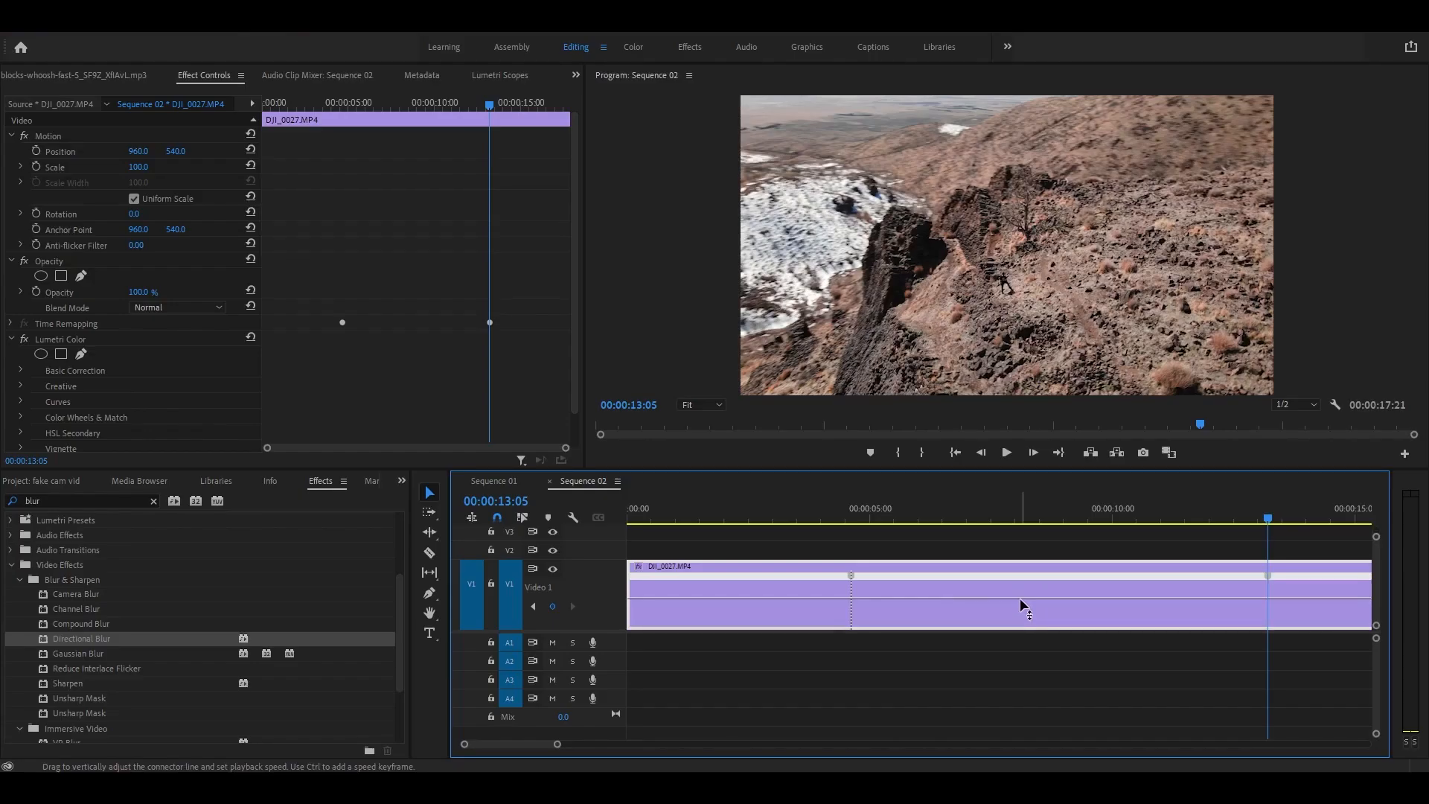
Step: Raise the speed between the two keyframes to 979%, shortening the clip to about 00:00:09:18
mouse_move(1020, 597)
left_mouse_down()
mouse_move(1020, 580)
mouse_move(1020, 607)
left_mouse_up()
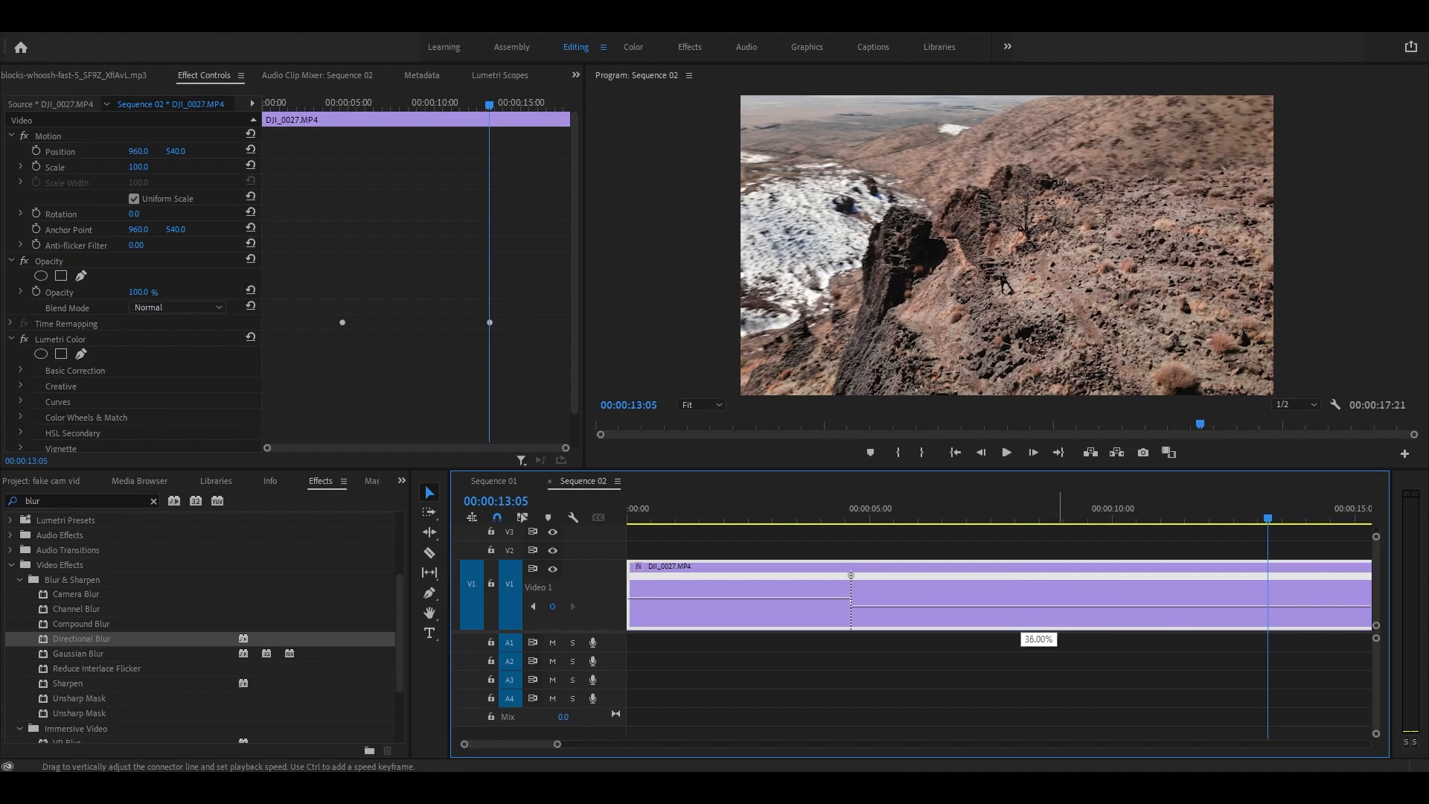
left_click_drag(1020, 606, 1020, 567)
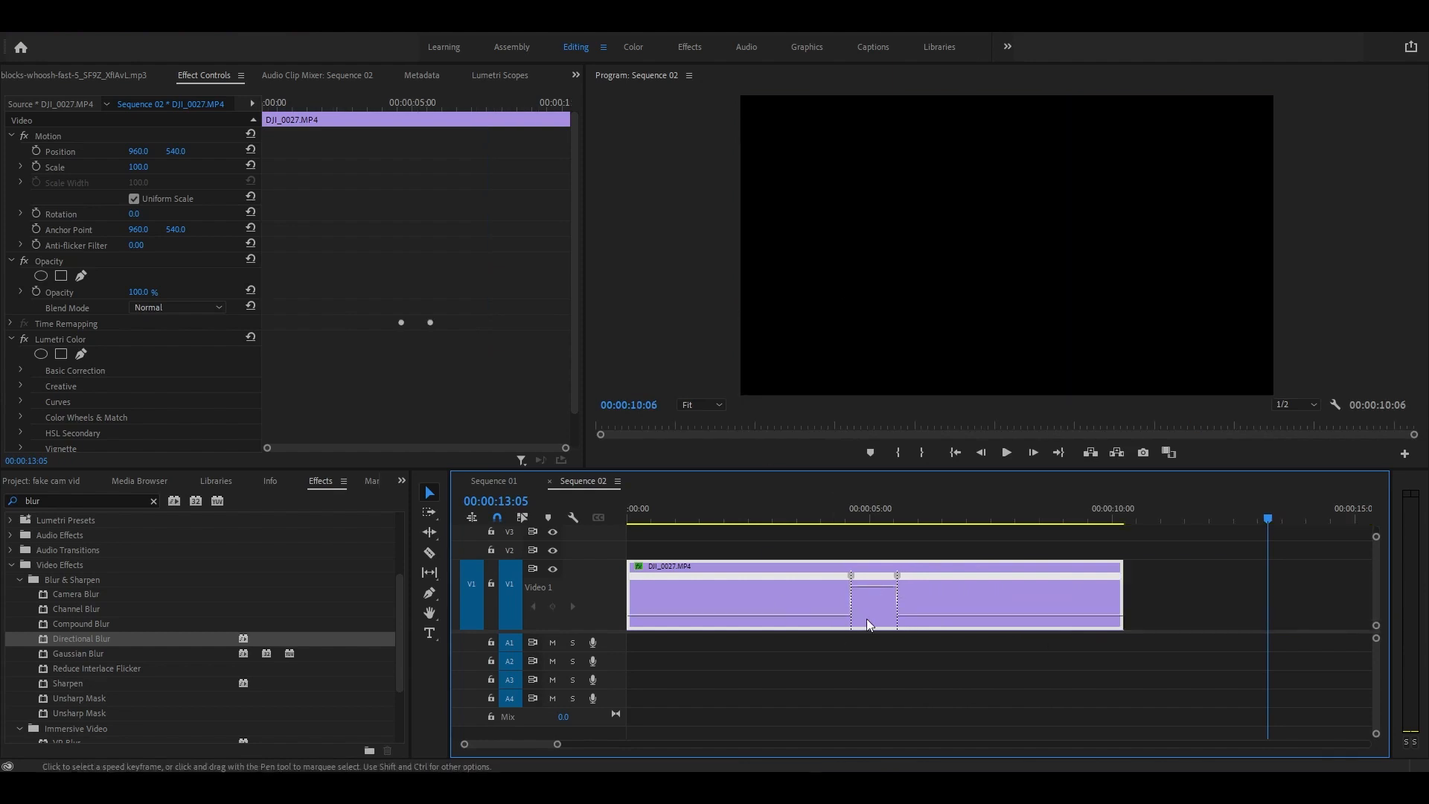
left_click_drag(874, 586, 874, 575)
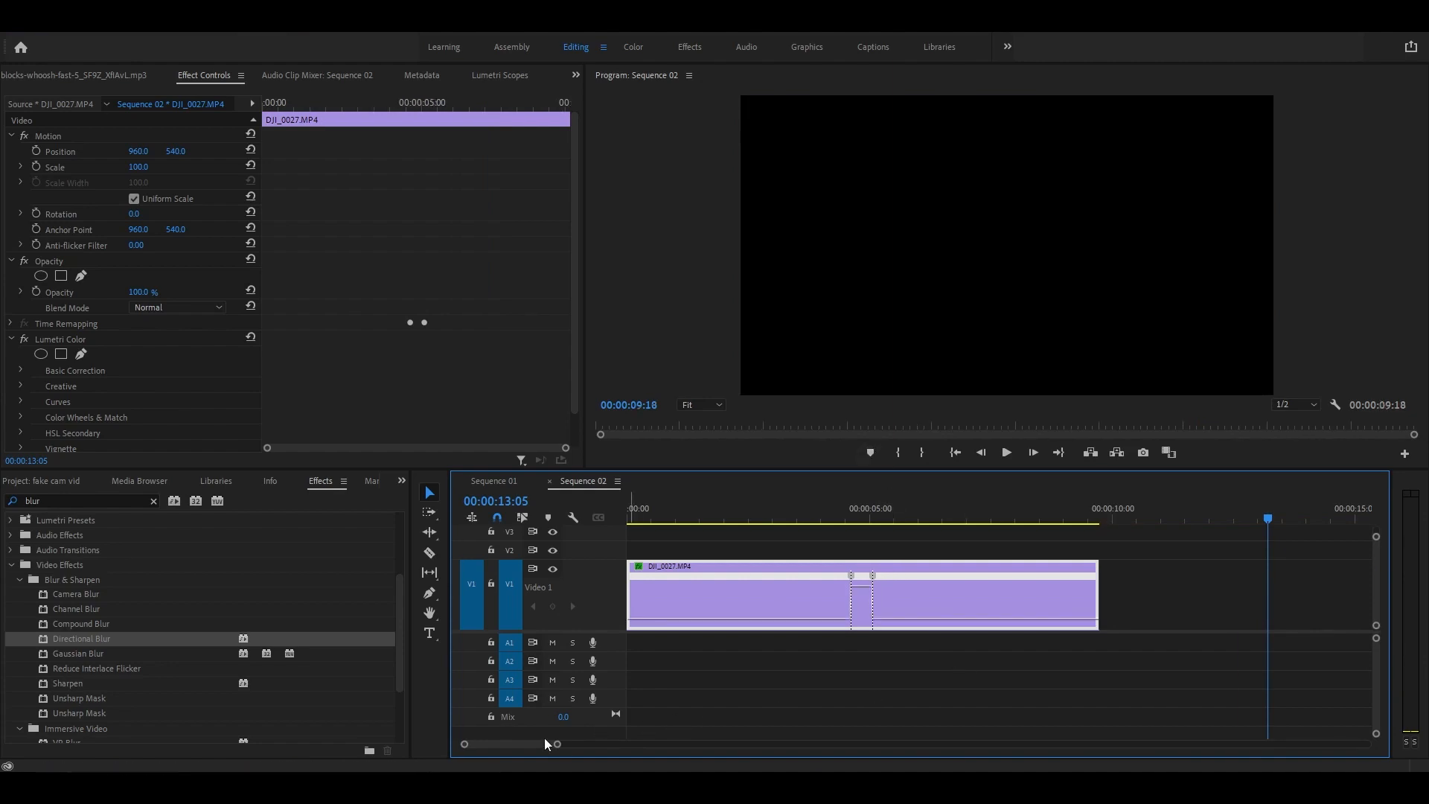
left_click_drag(557, 748, 476, 747)
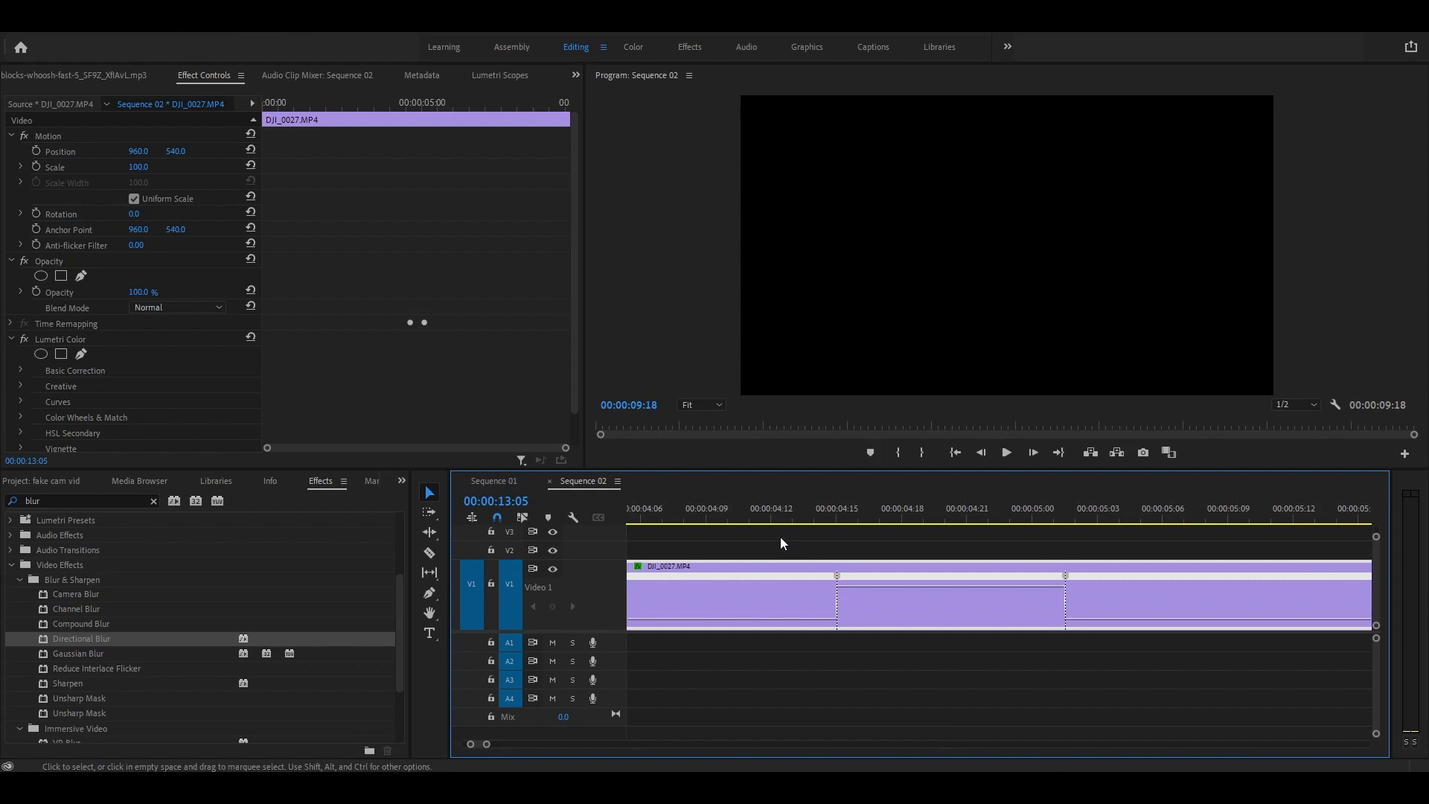
left_click(727, 513)
key("space")
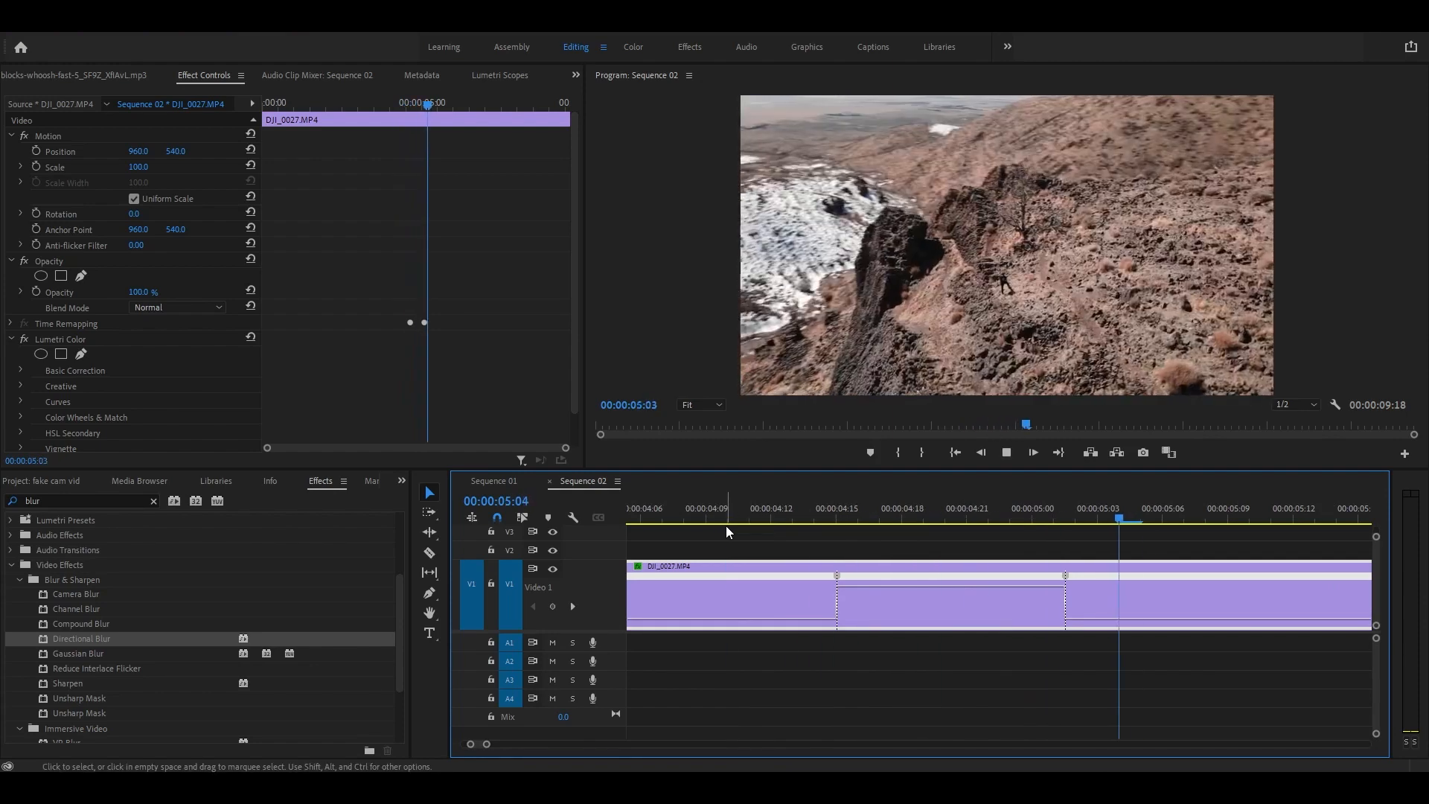
key("space")
key("space")
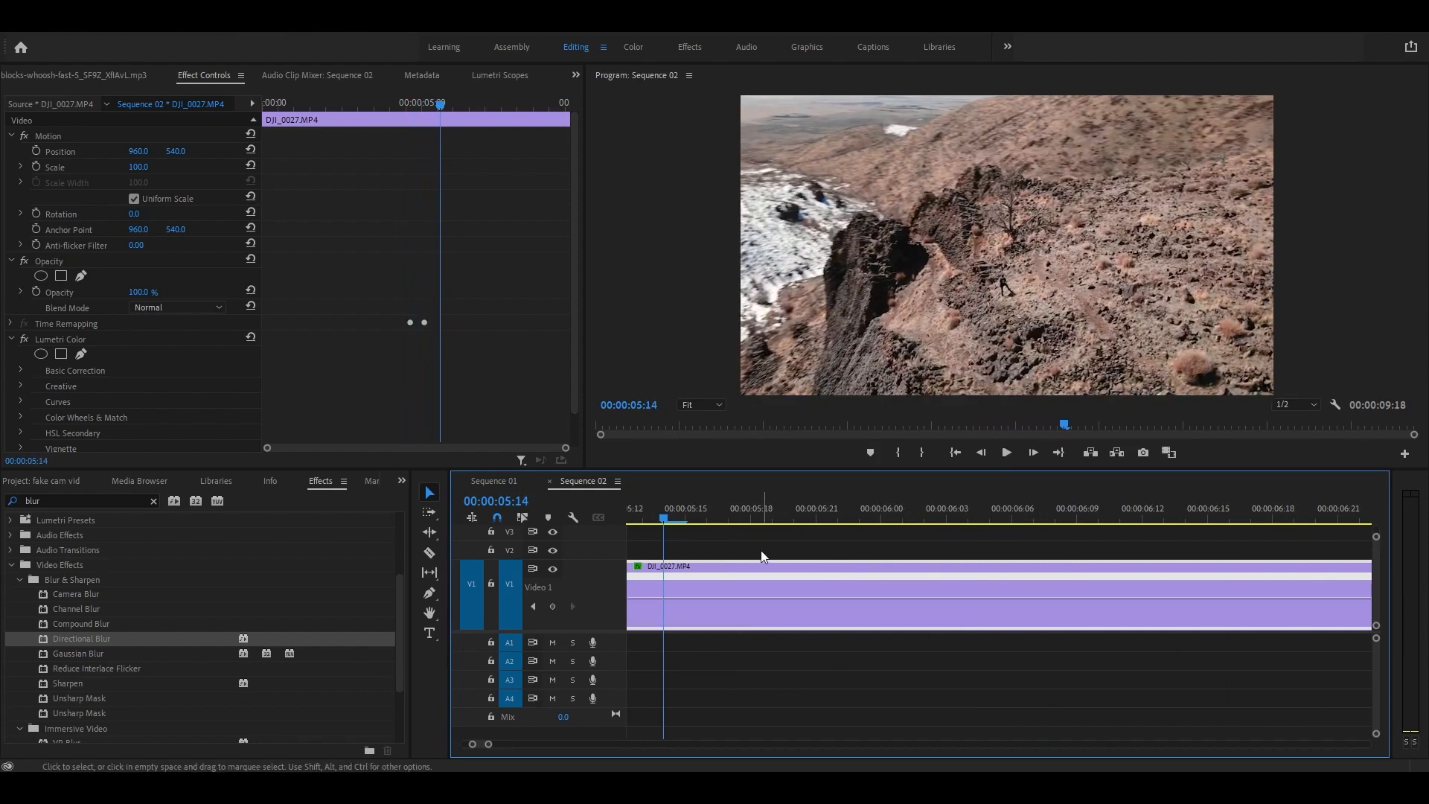
key("space")
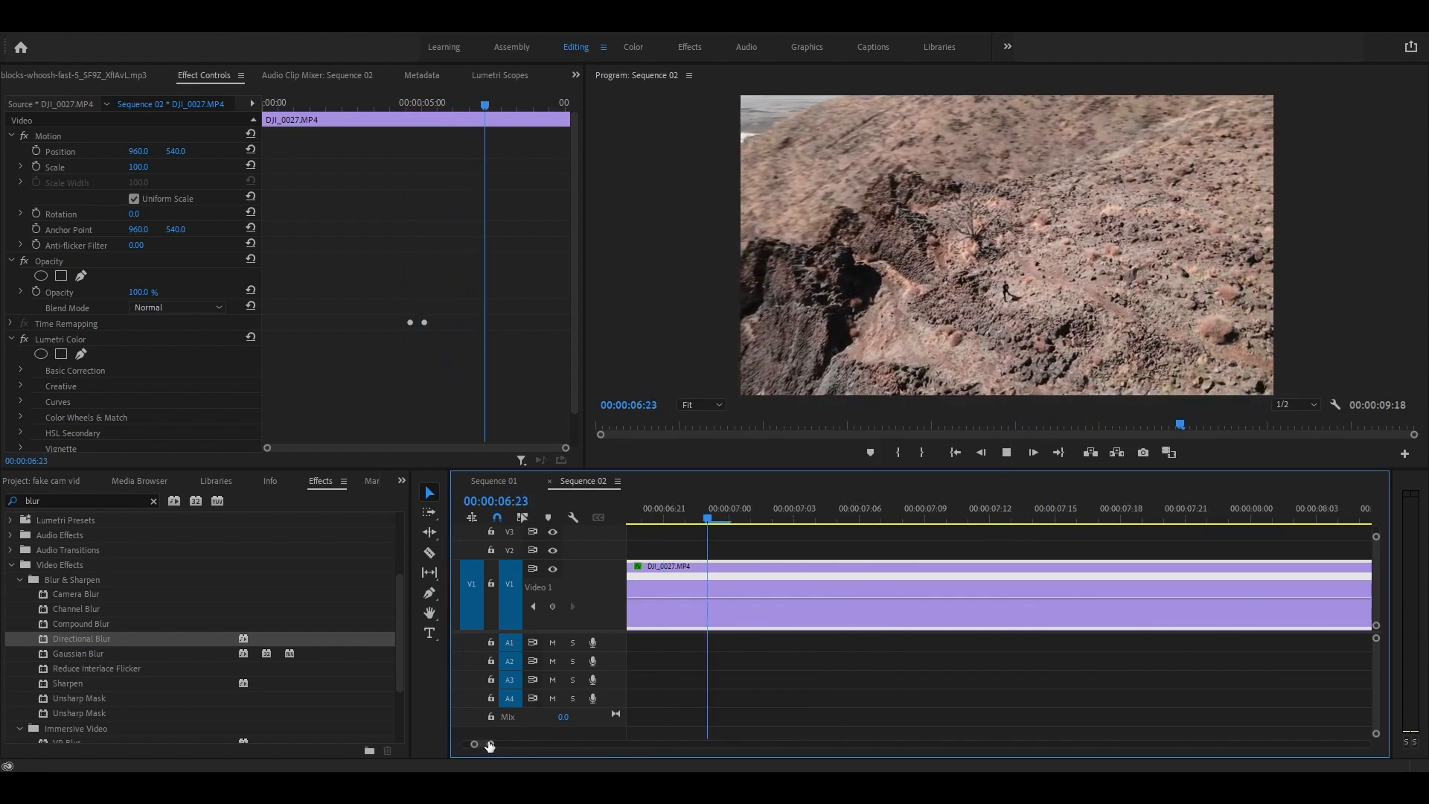
key("space")
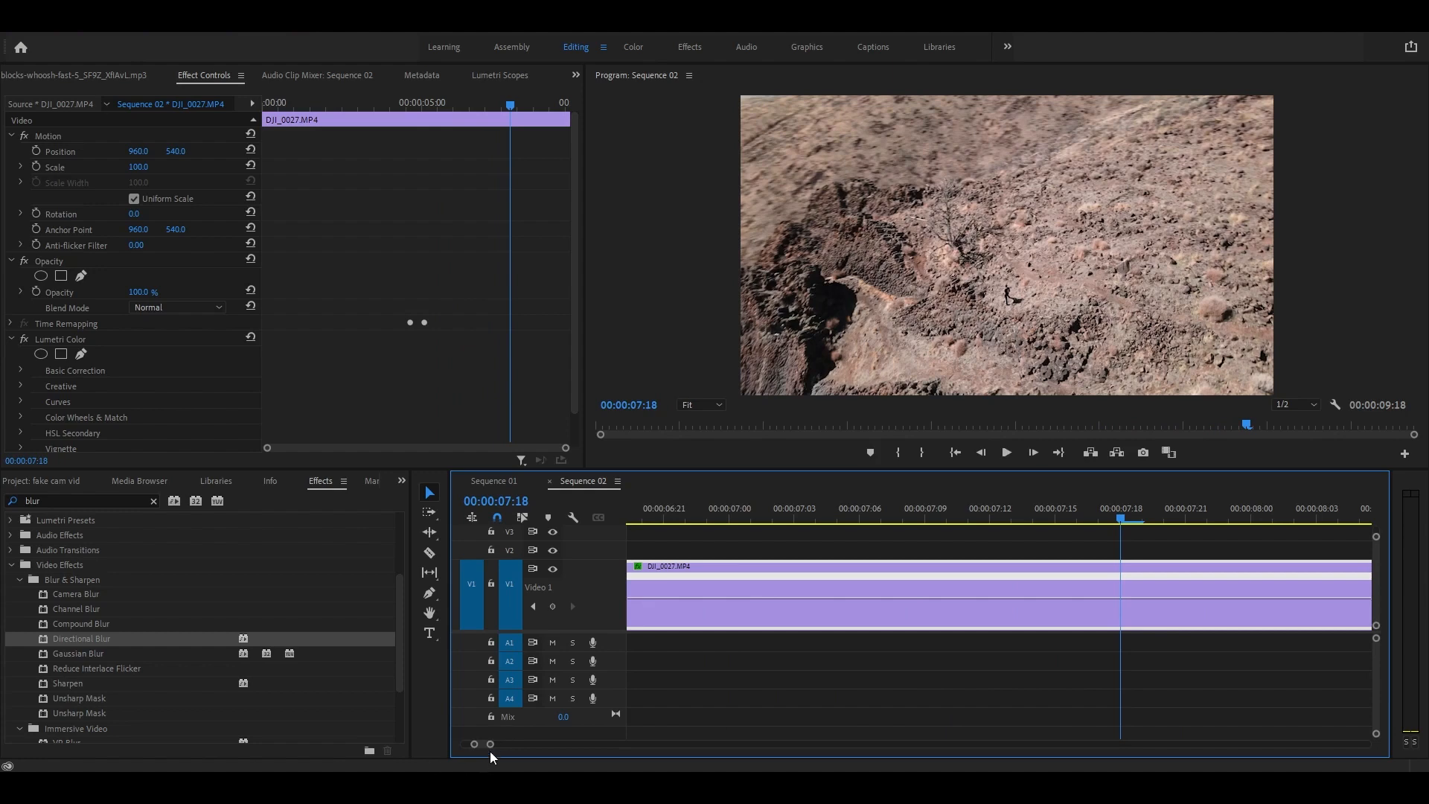
mouse_move(479, 745)
left_mouse_down()
mouse_move(466, 745)
mouse_move(505, 748)
mouse_move(481, 743)
left_mouse_up()
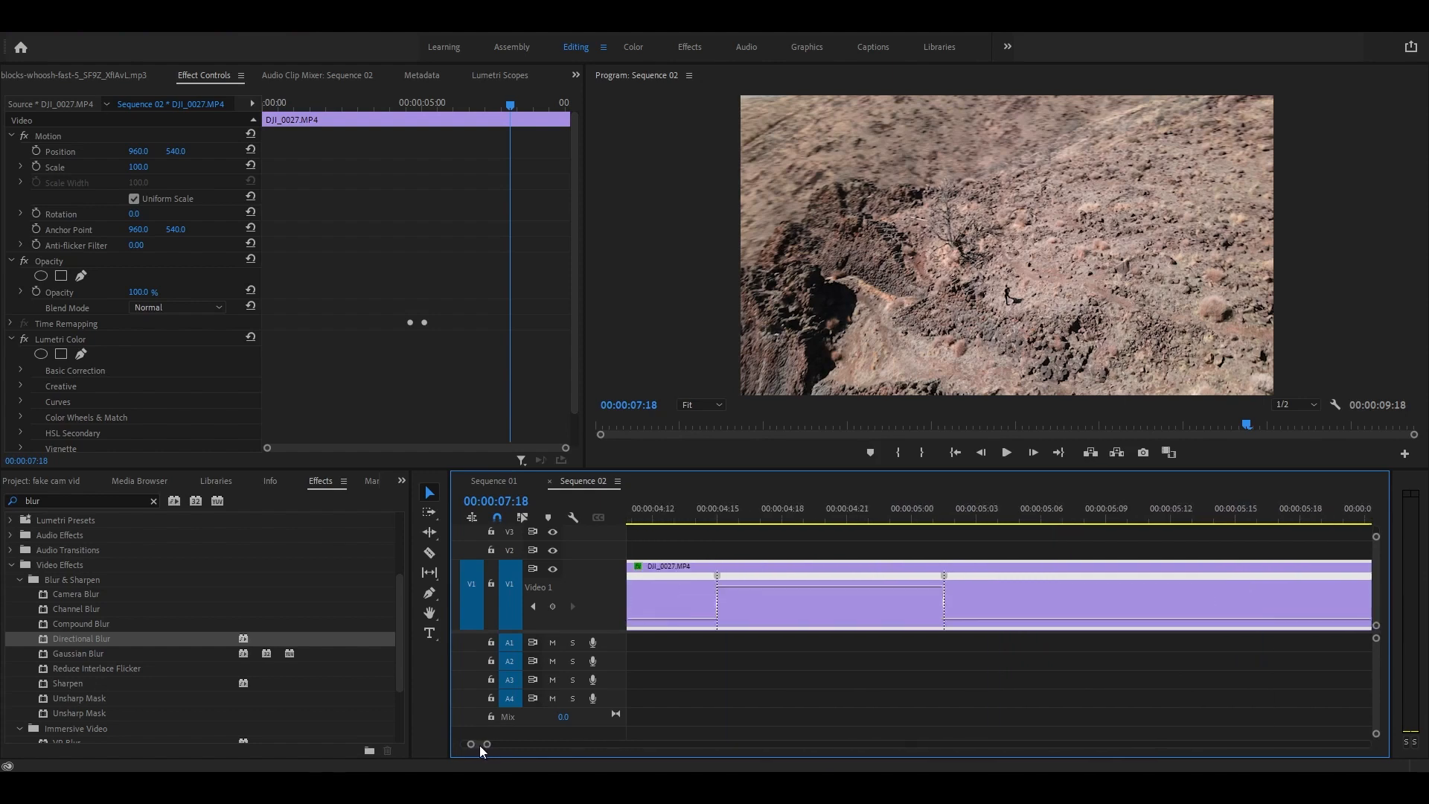
Step: Split the first speed keyframe into a gradual ramp and ease the speed-up curve
left_click(723, 585)
left_click_drag(723, 585, 775, 585)
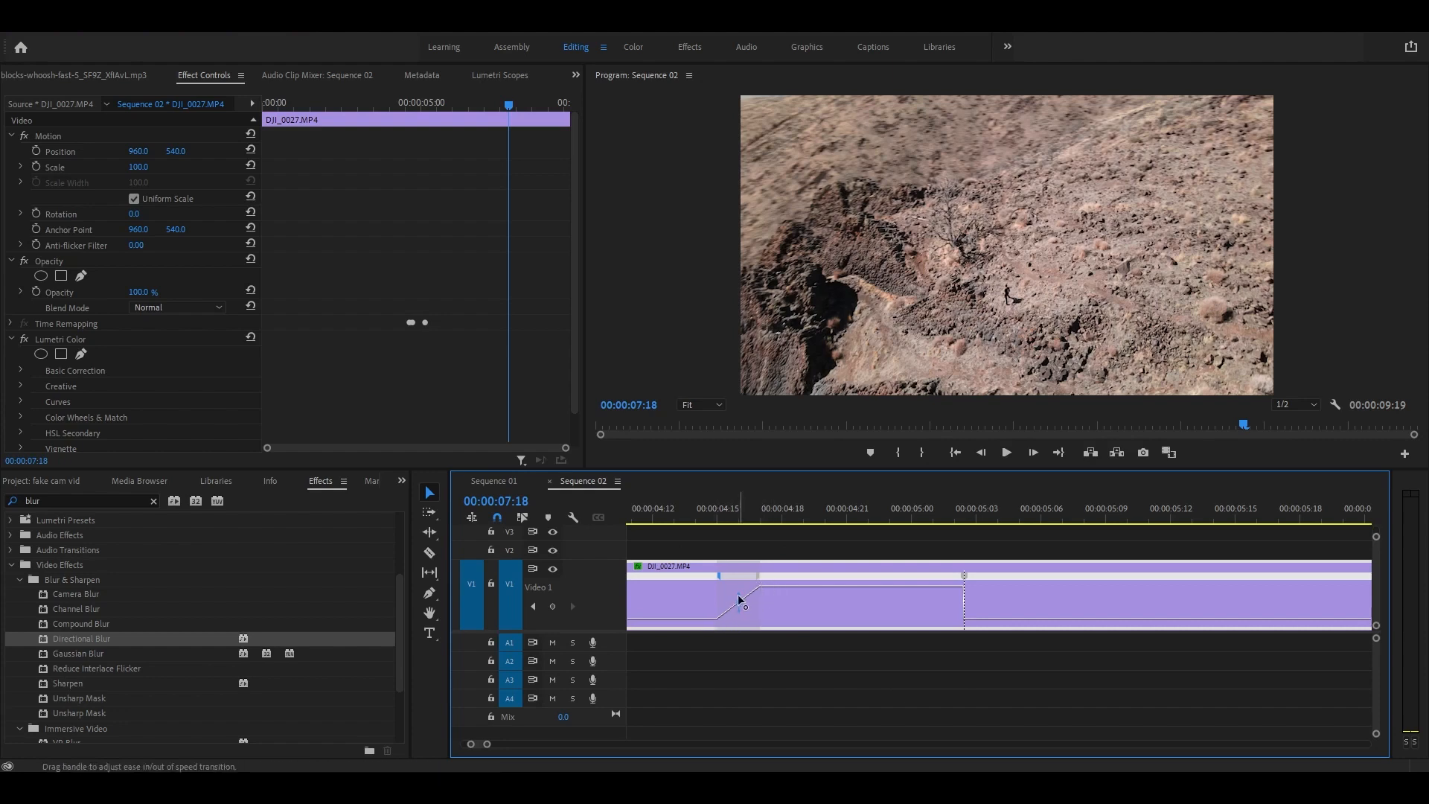
left_click_drag(740, 598, 744, 593)
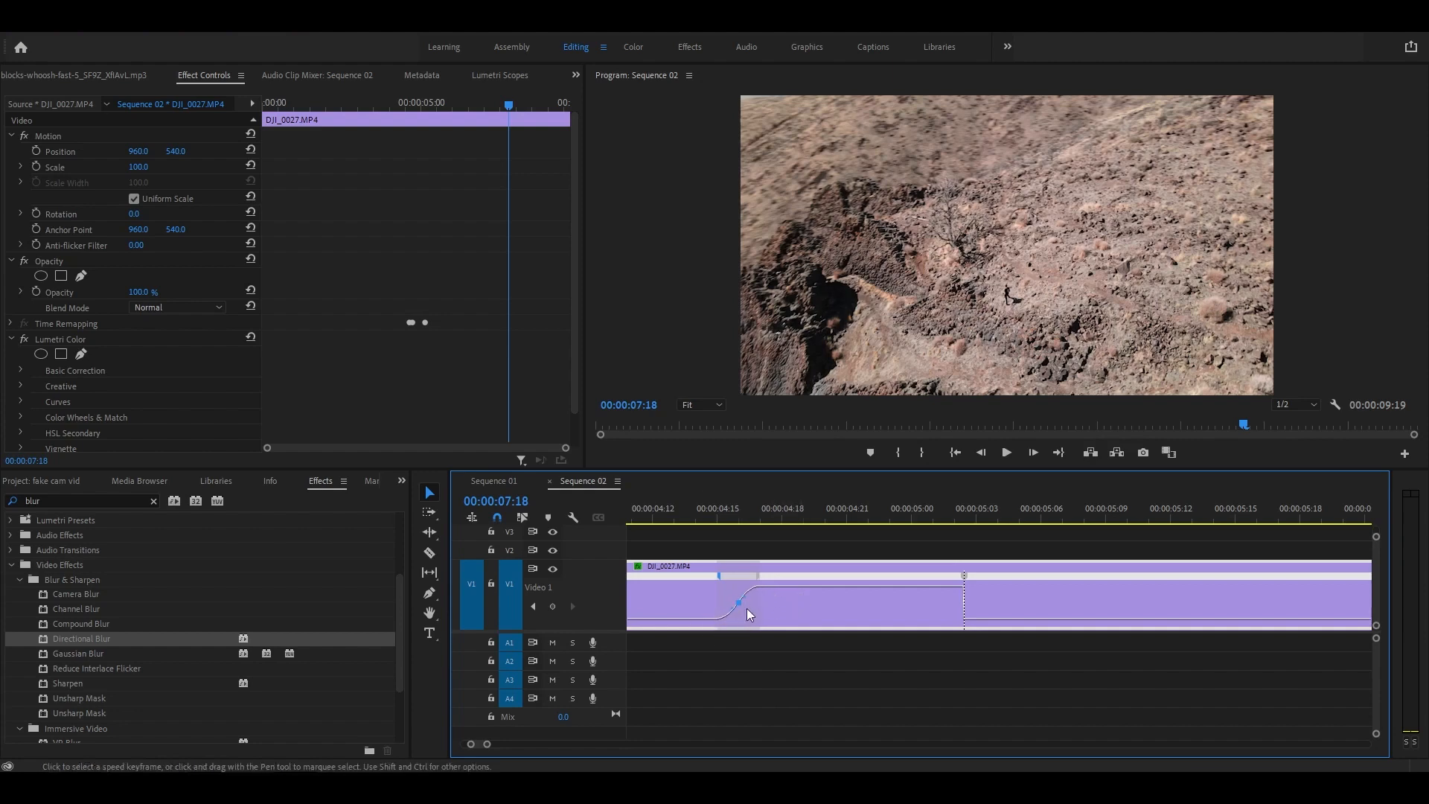
Step: Split the second speed keyframe into a slow-down ramp and ease its curve
left_click(965, 583)
left_click_drag(965, 583, 943, 585)
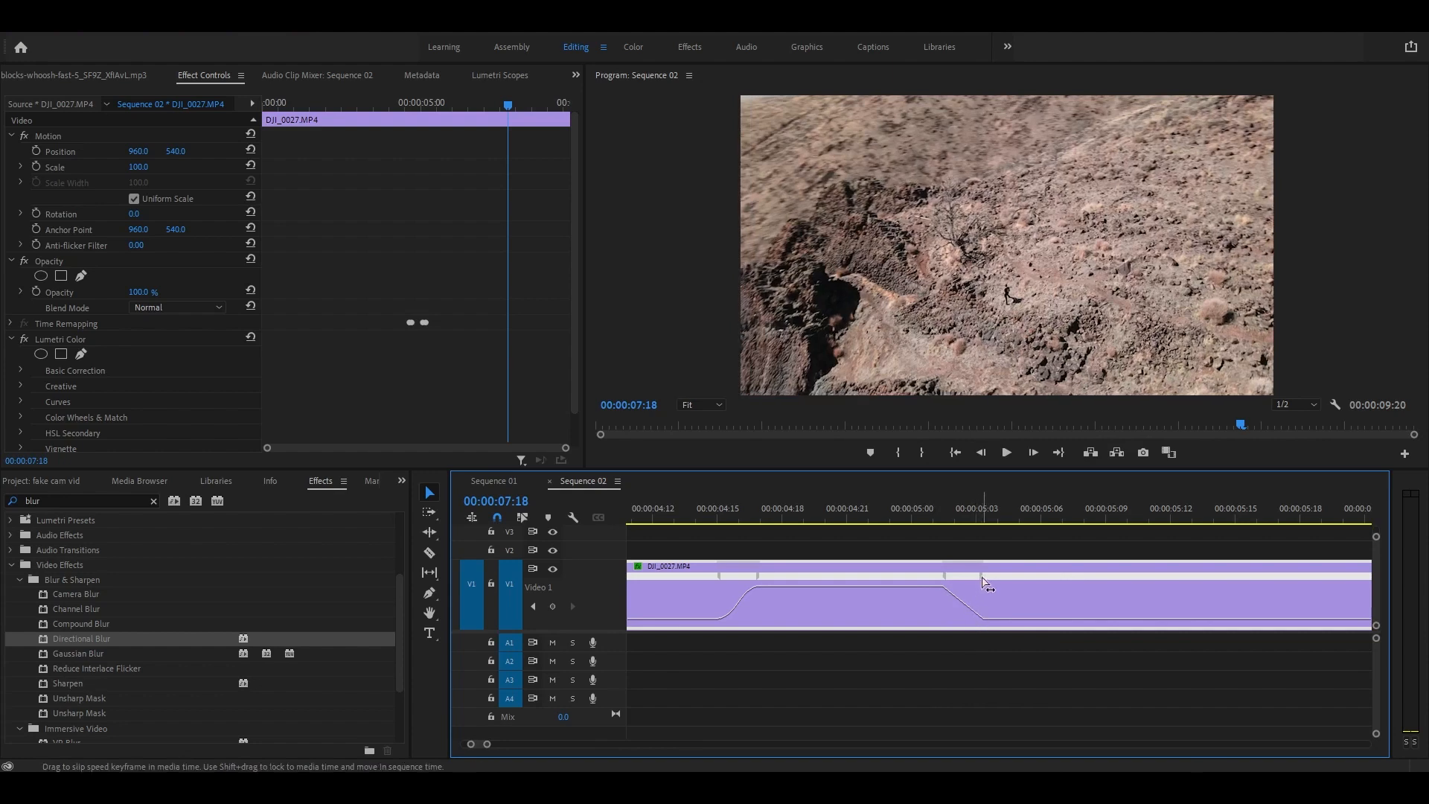
left_click(984, 585)
left_click(970, 597)
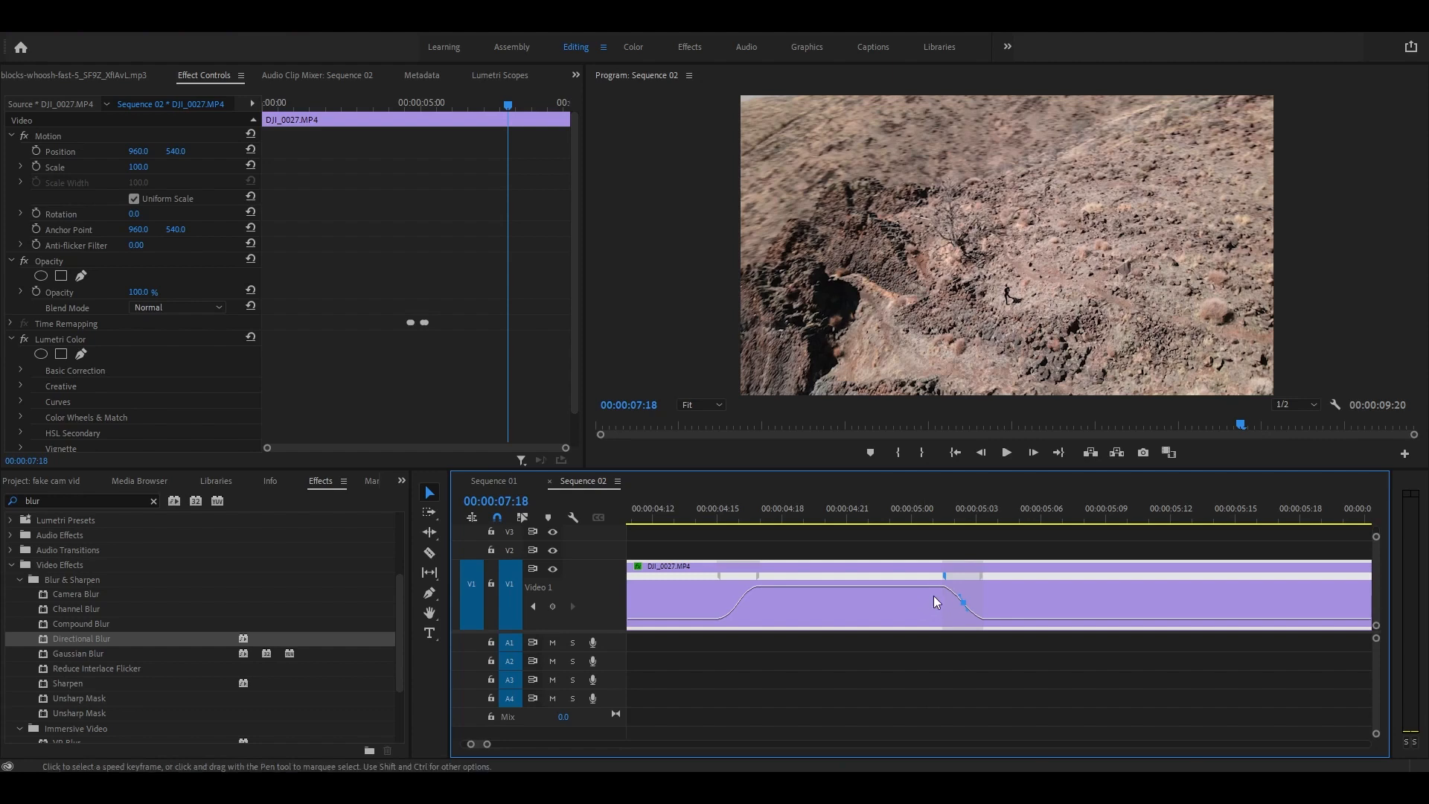
left_click_drag(943, 578, 944, 580)
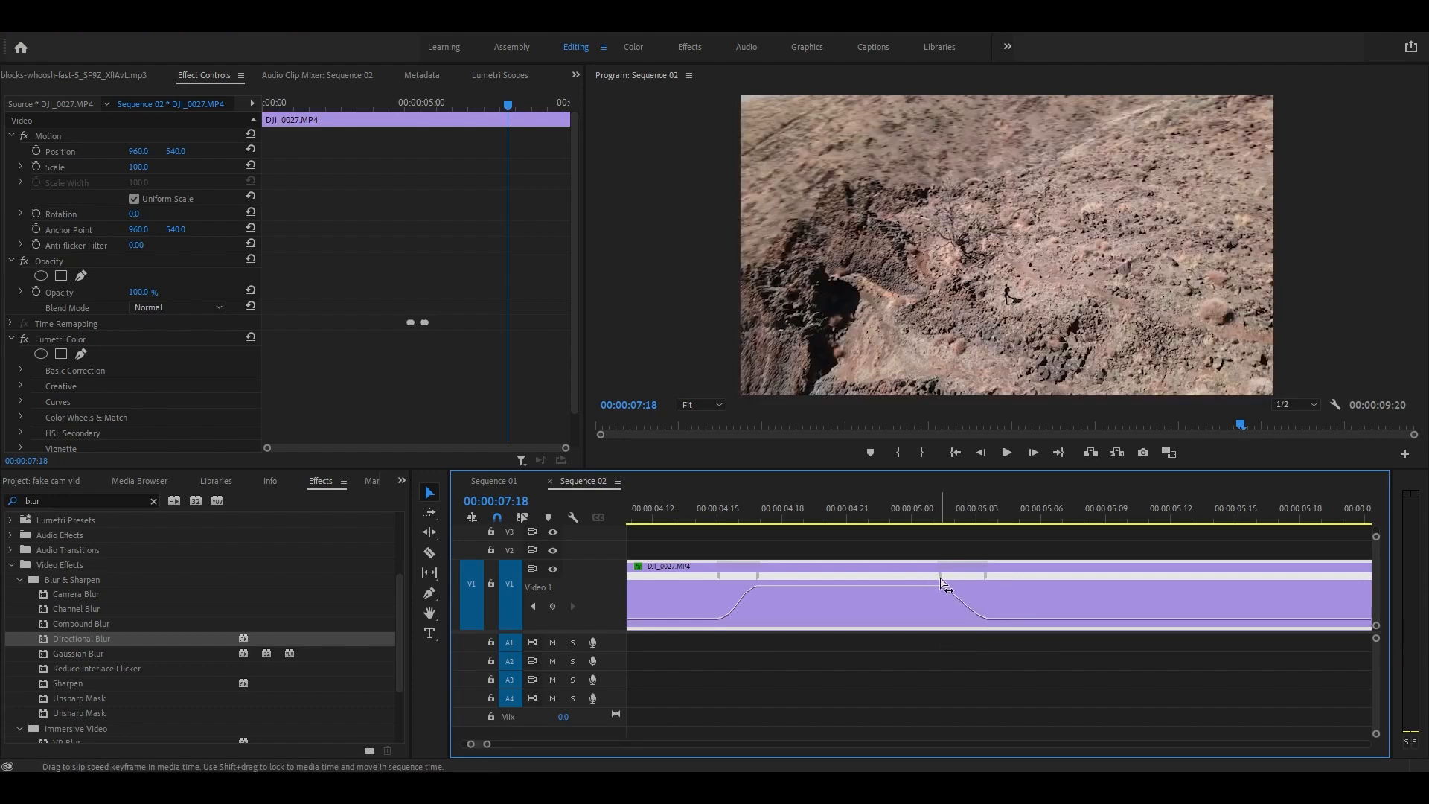
left_click_drag(943, 585, 943, 584)
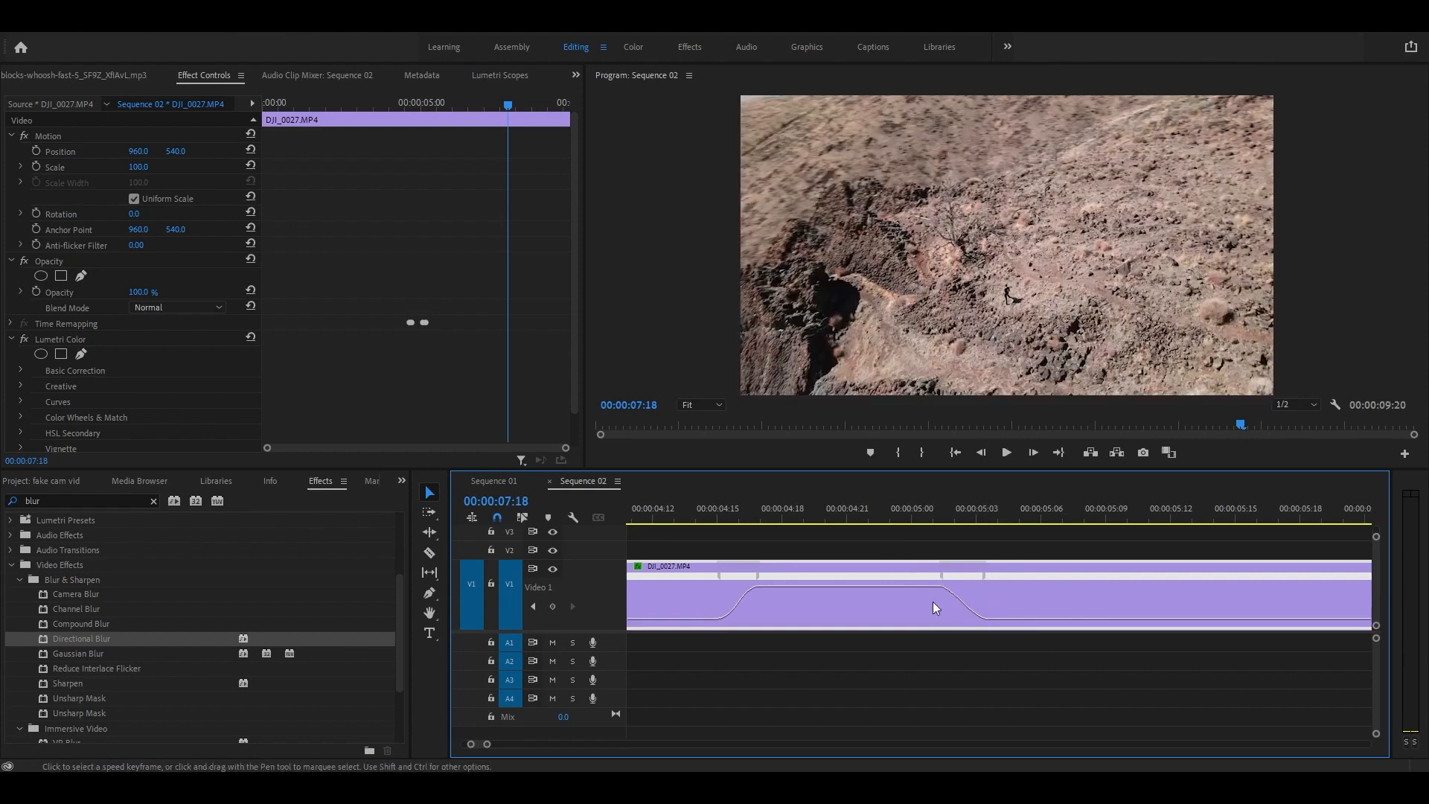
left_click(654, 518)
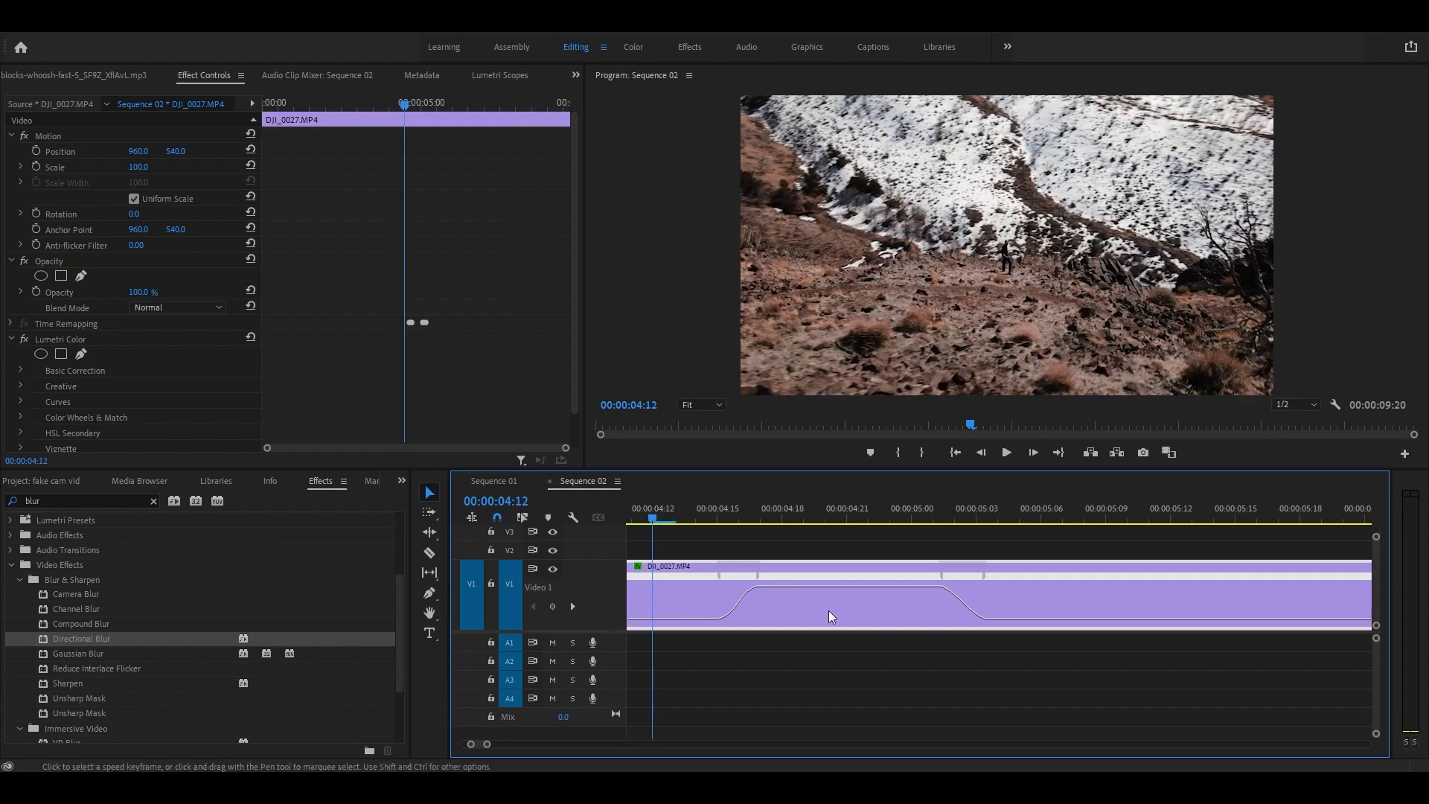
key("space")
key("space")
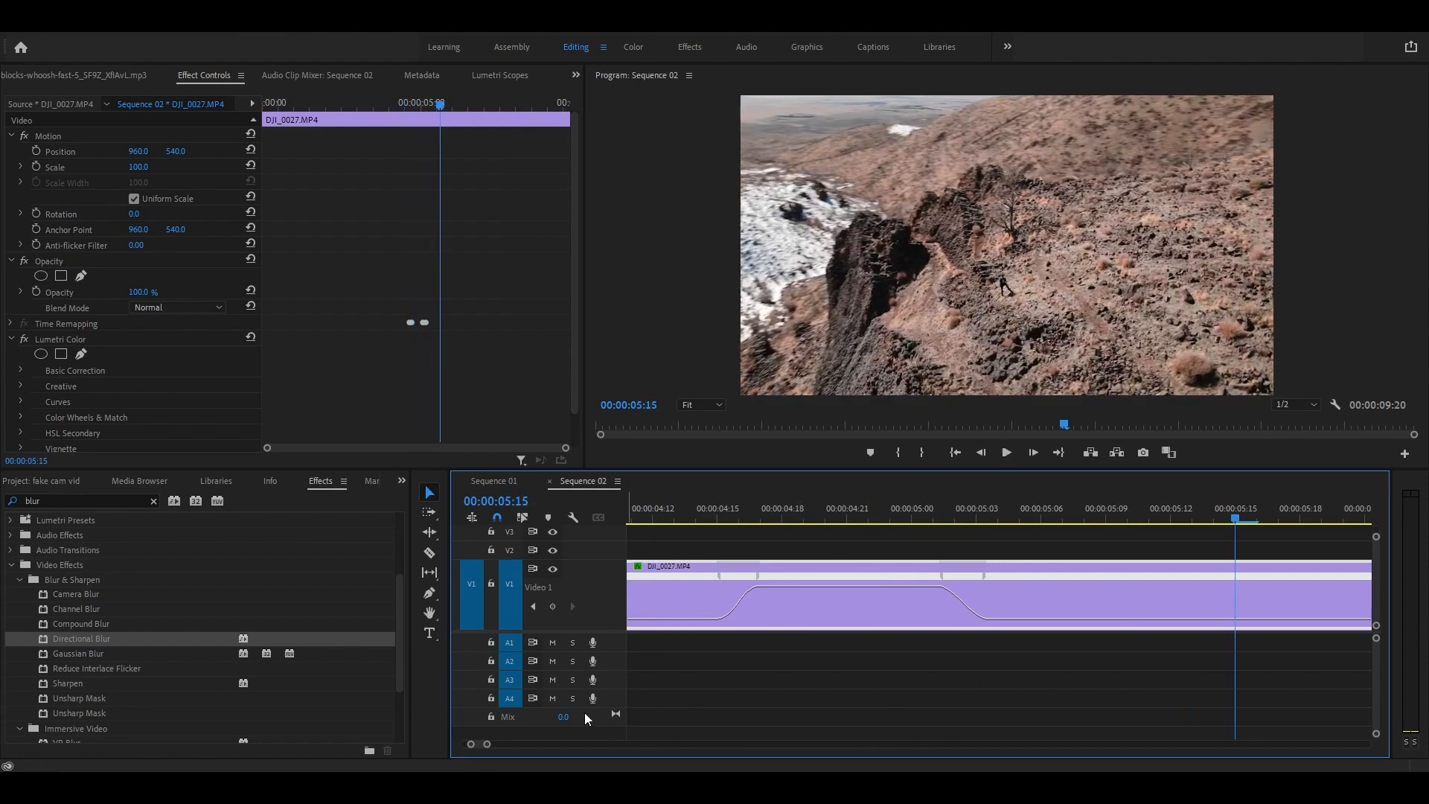
left_click_drag(499, 743, 538, 744)
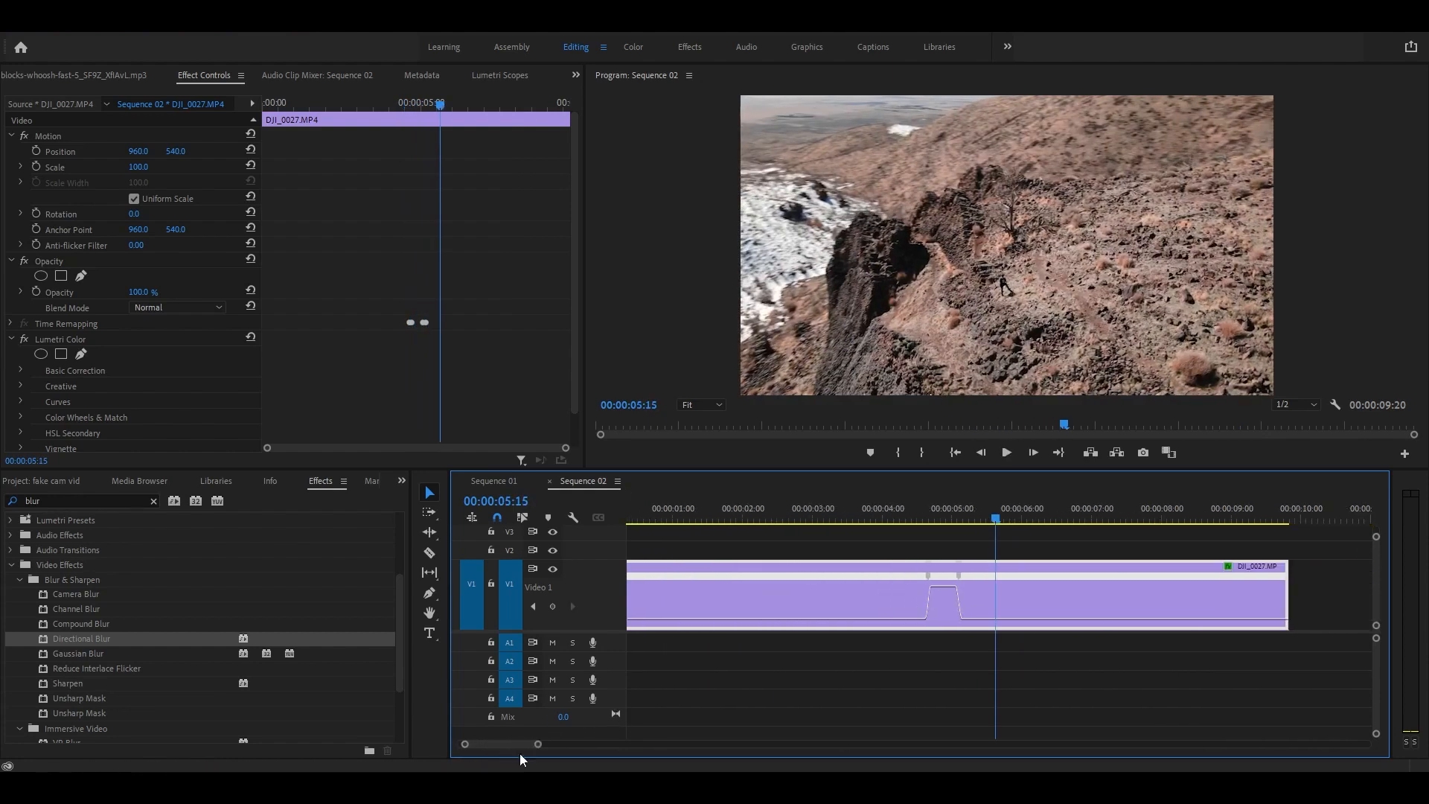
left_click(801, 520)
key("space")
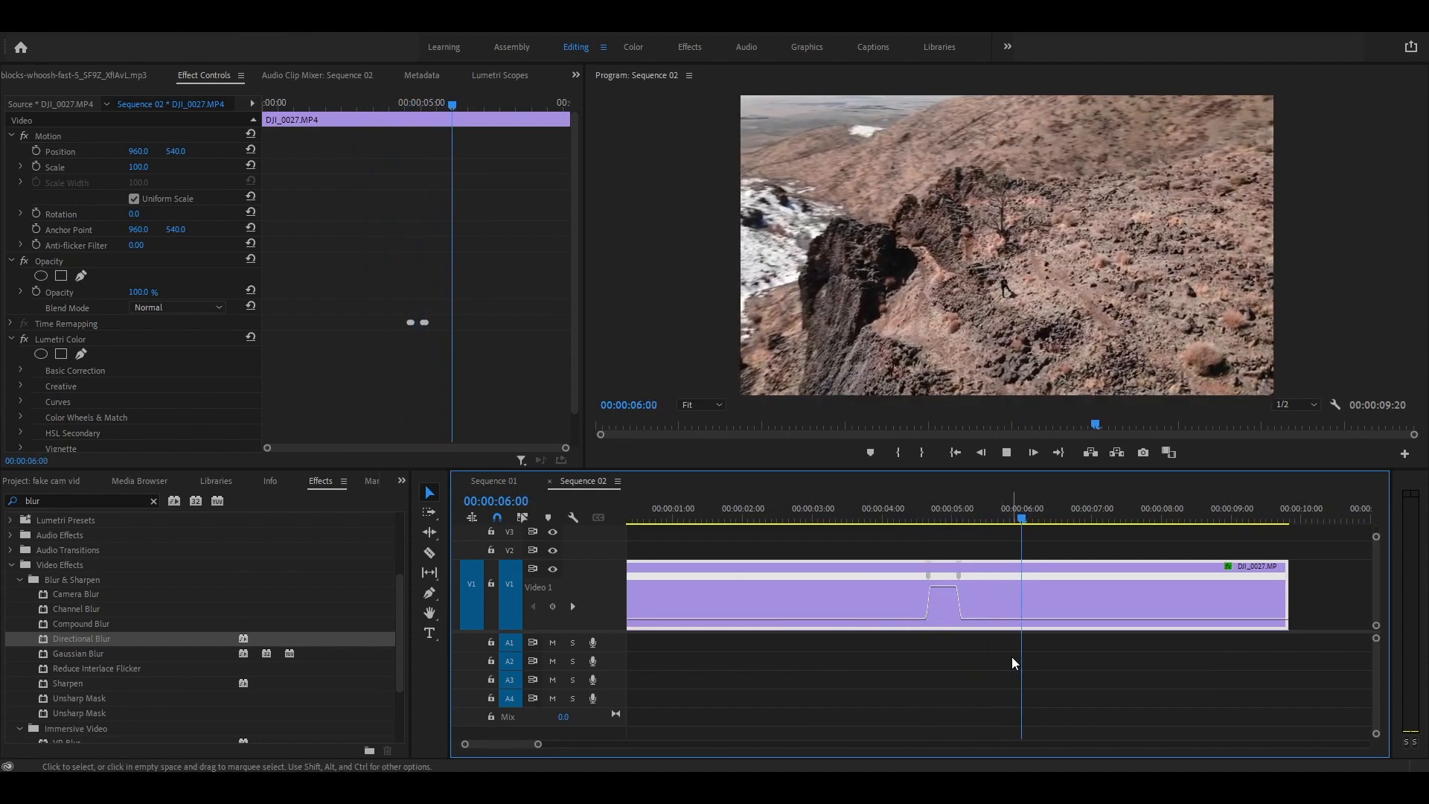
key("space")
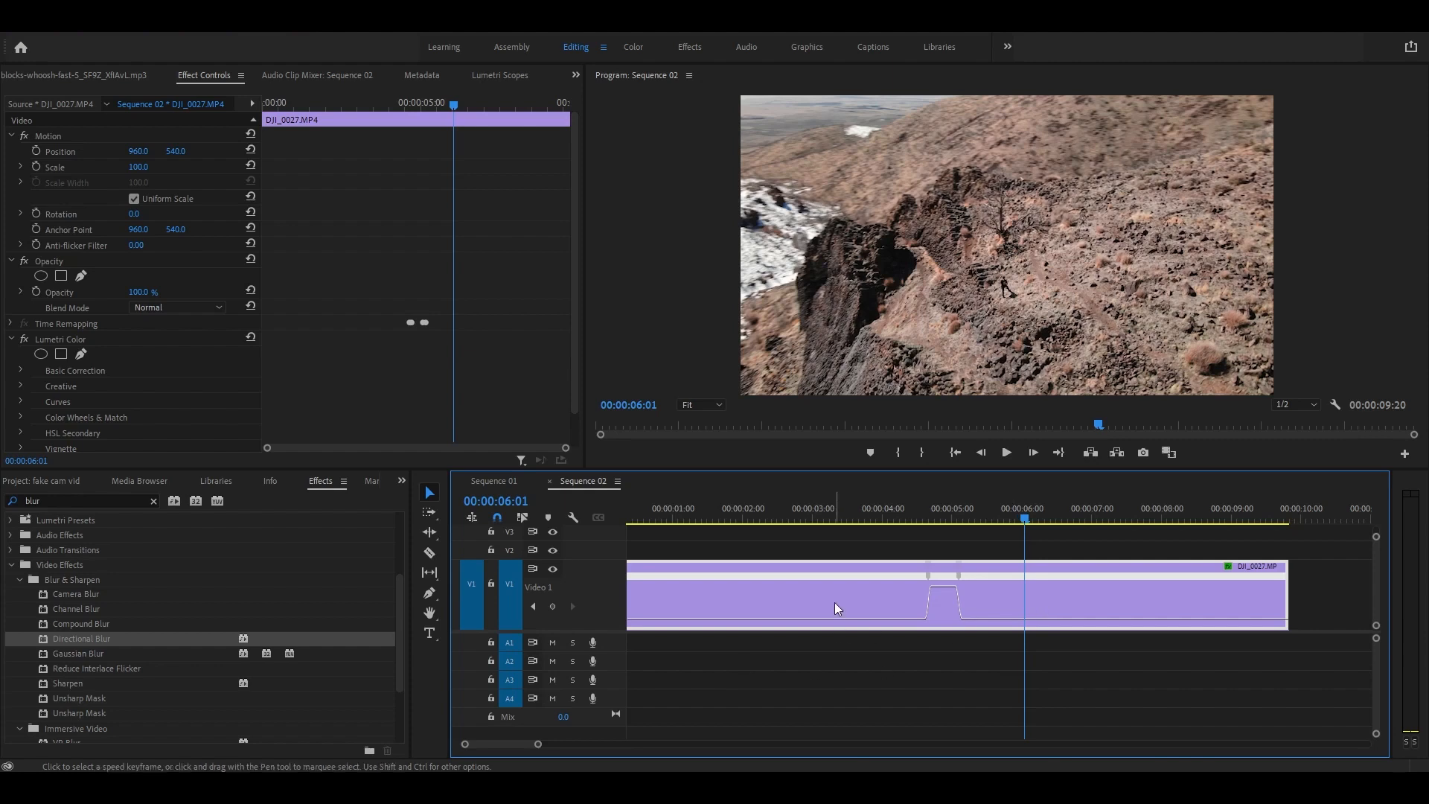
left_click_drag(853, 683, 854, 681)
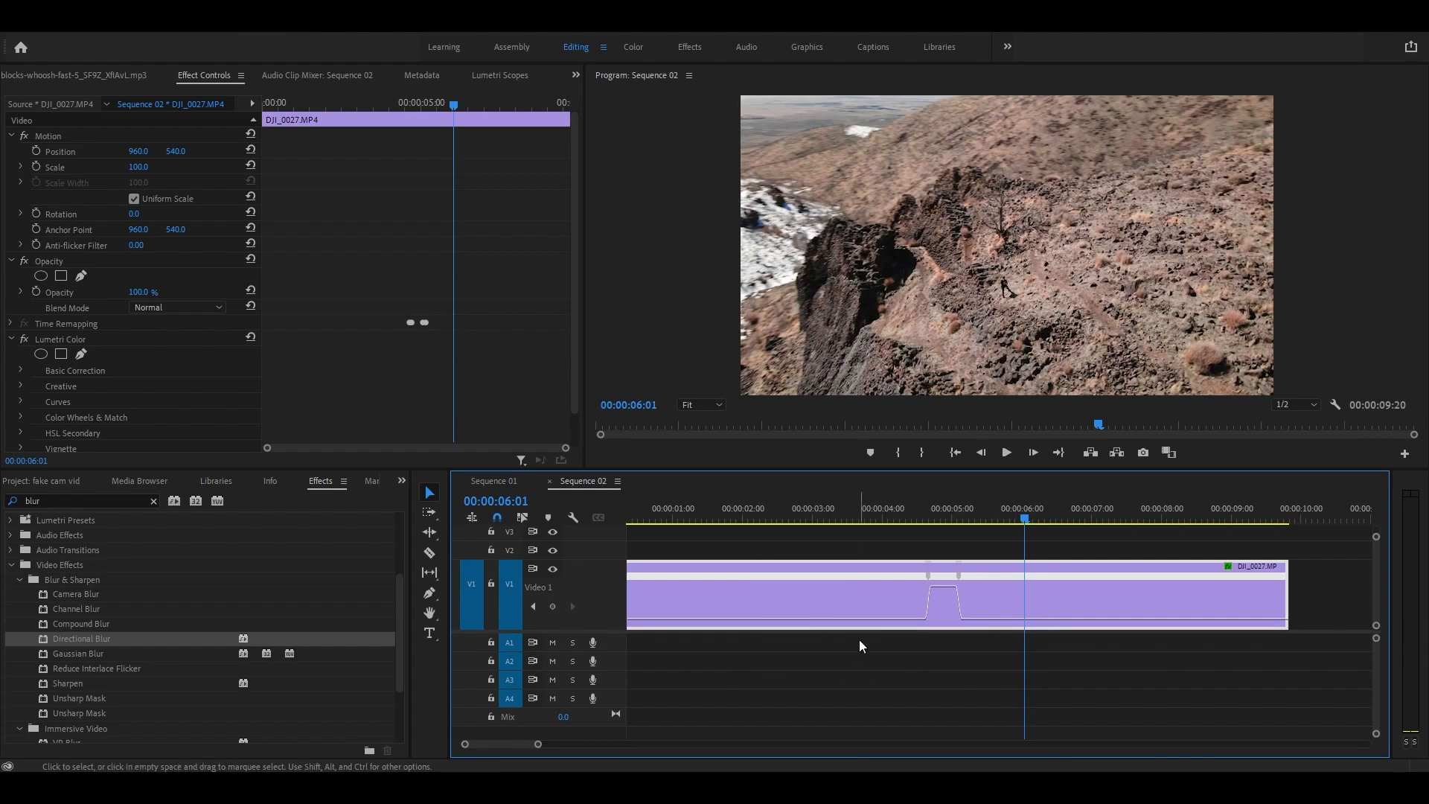
Step: Nest the speed-ramped DJI_0027.MP4 clip as Nested Sequence 06
right_click(855, 593)
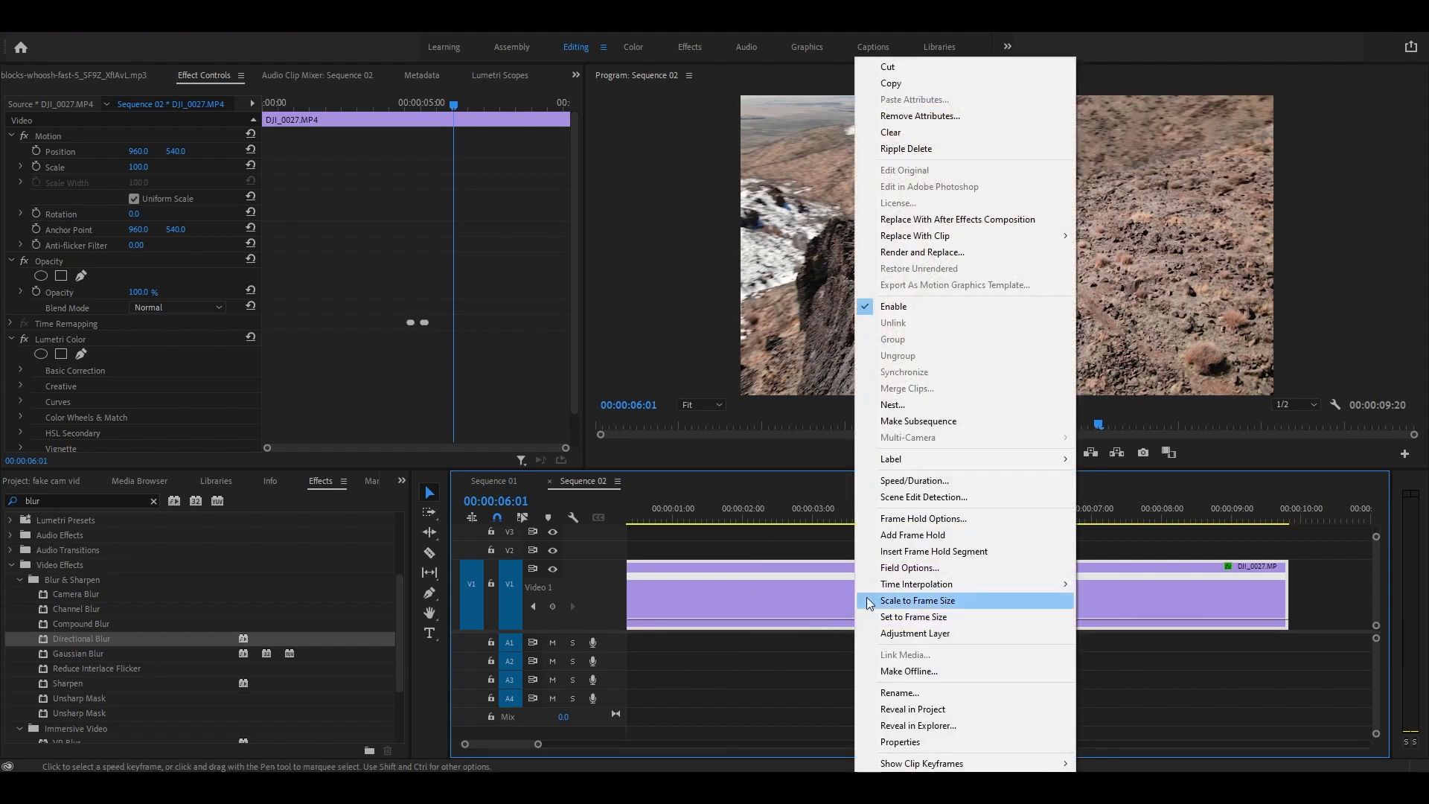
left_click(900, 404)
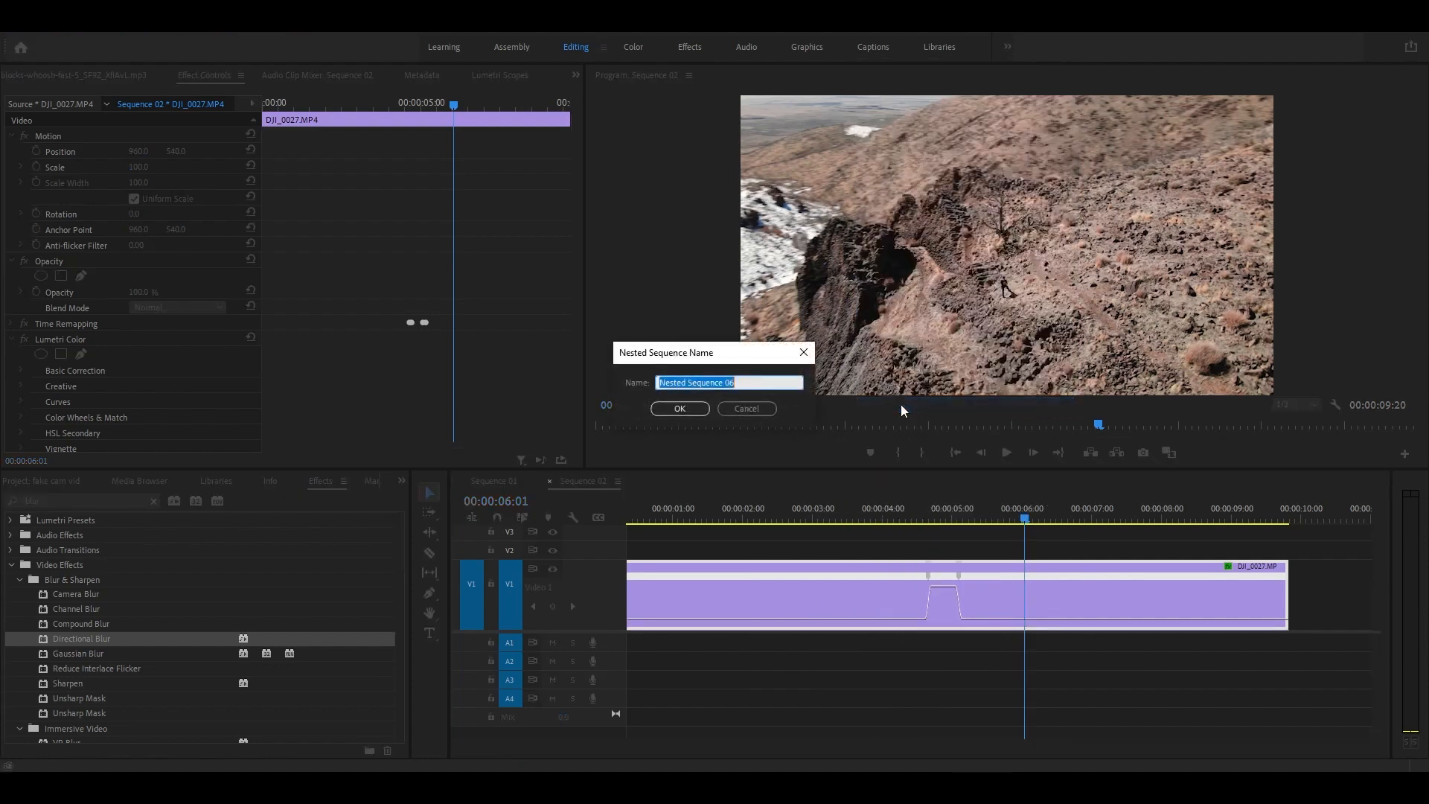
left_click(673, 410)
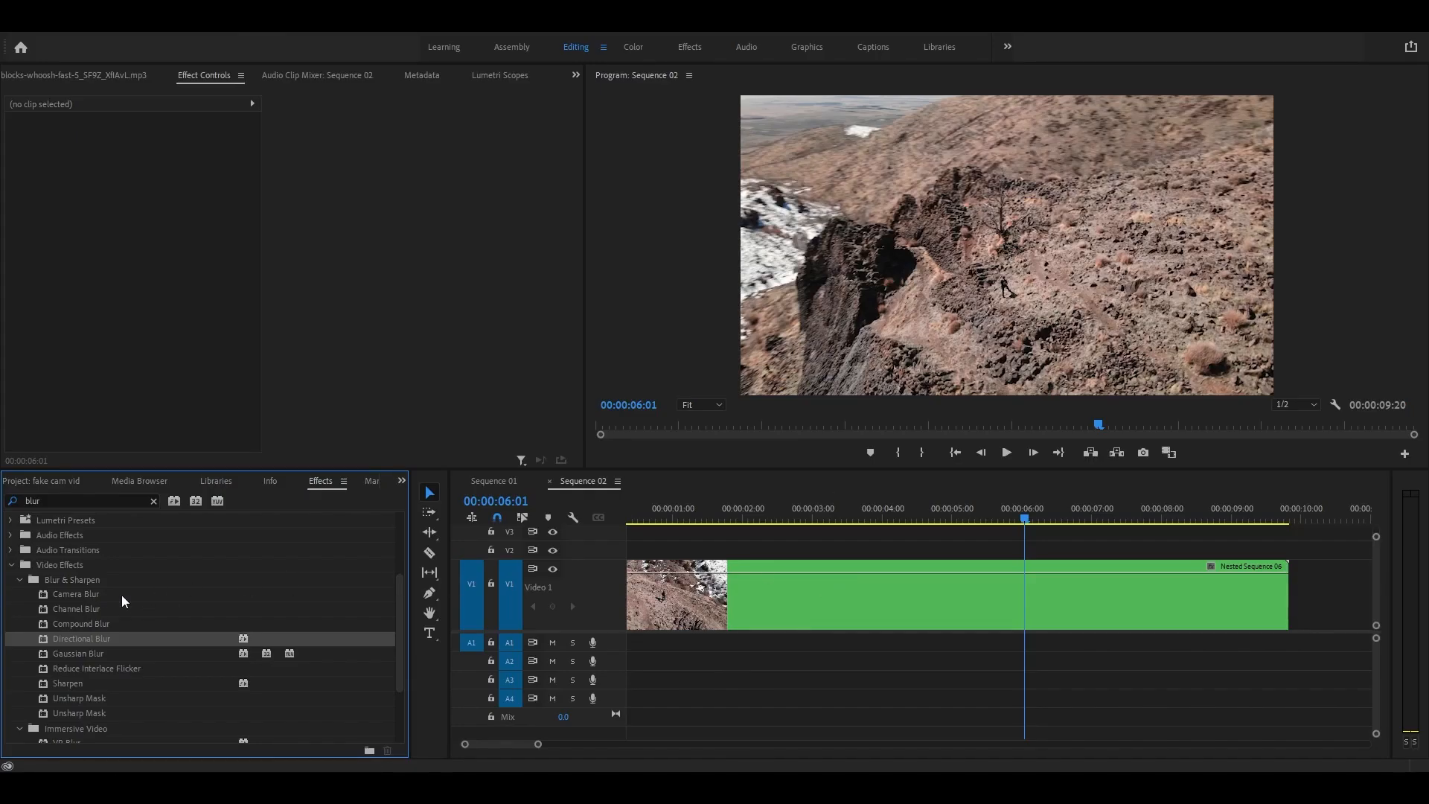
left_click(51, 500)
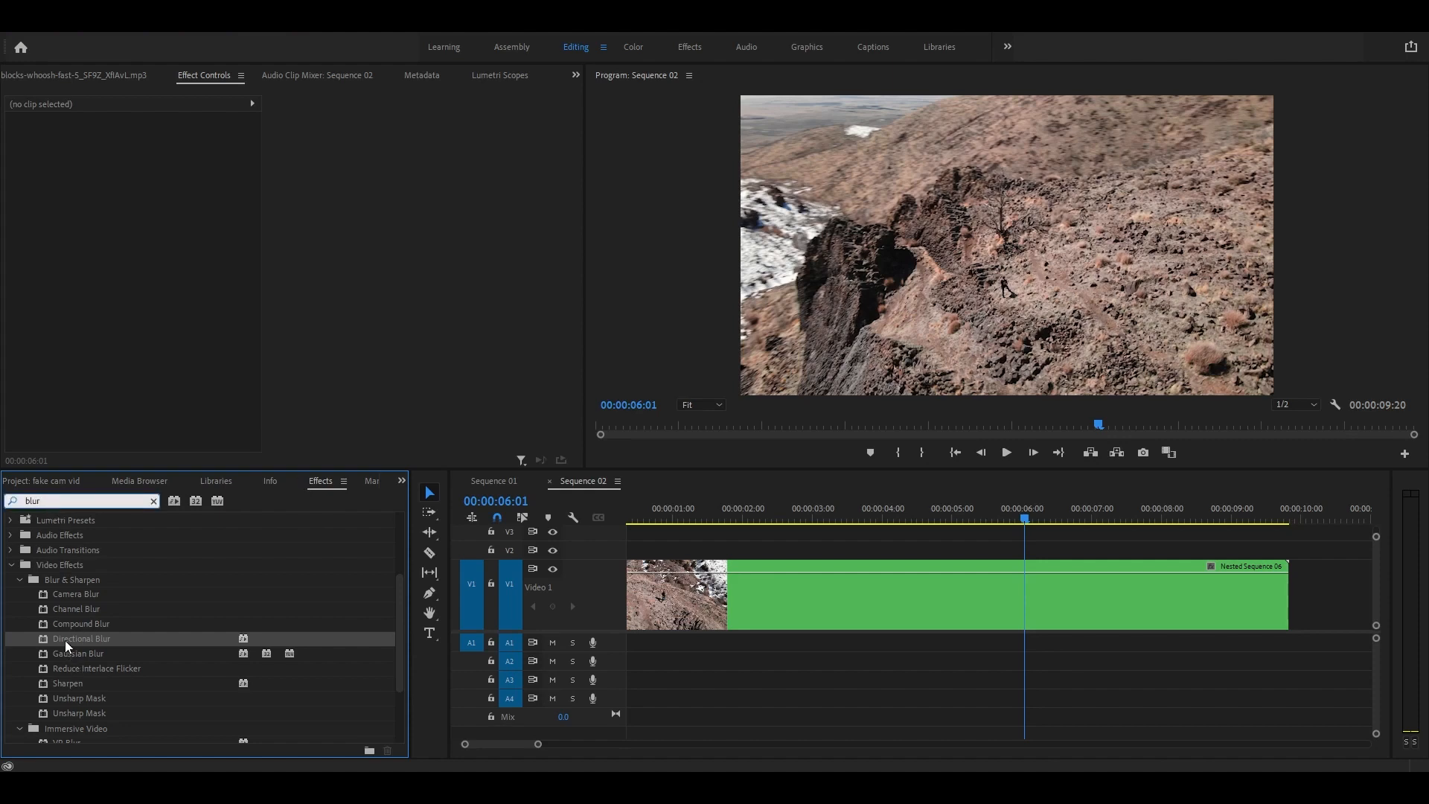
Step: Apply Directional Blur to Nested Sequence 06 and bring the playhead back toward the speed ramp
left_click_drag(66, 640, 775, 594)
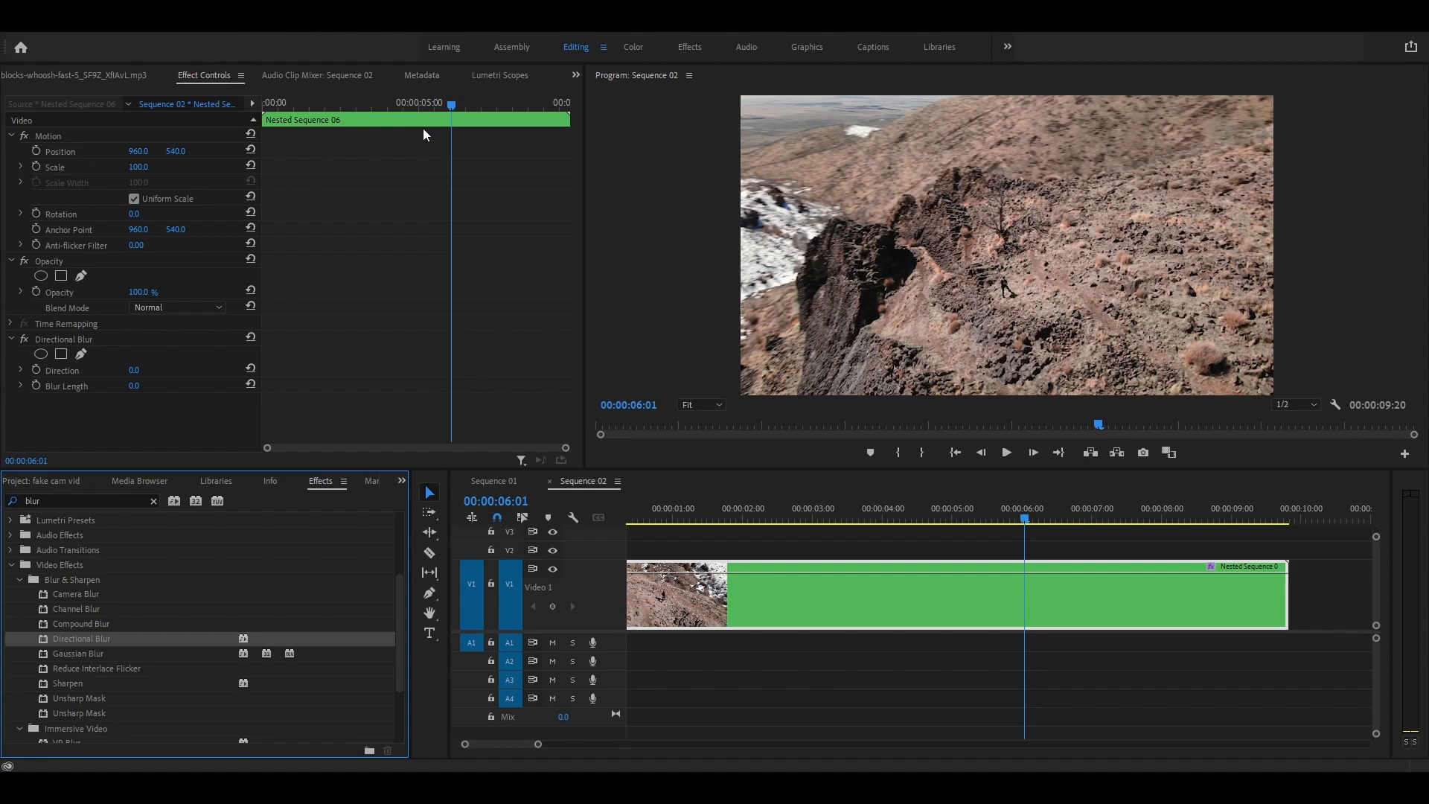
left_click_drag(451, 108, 403, 182)
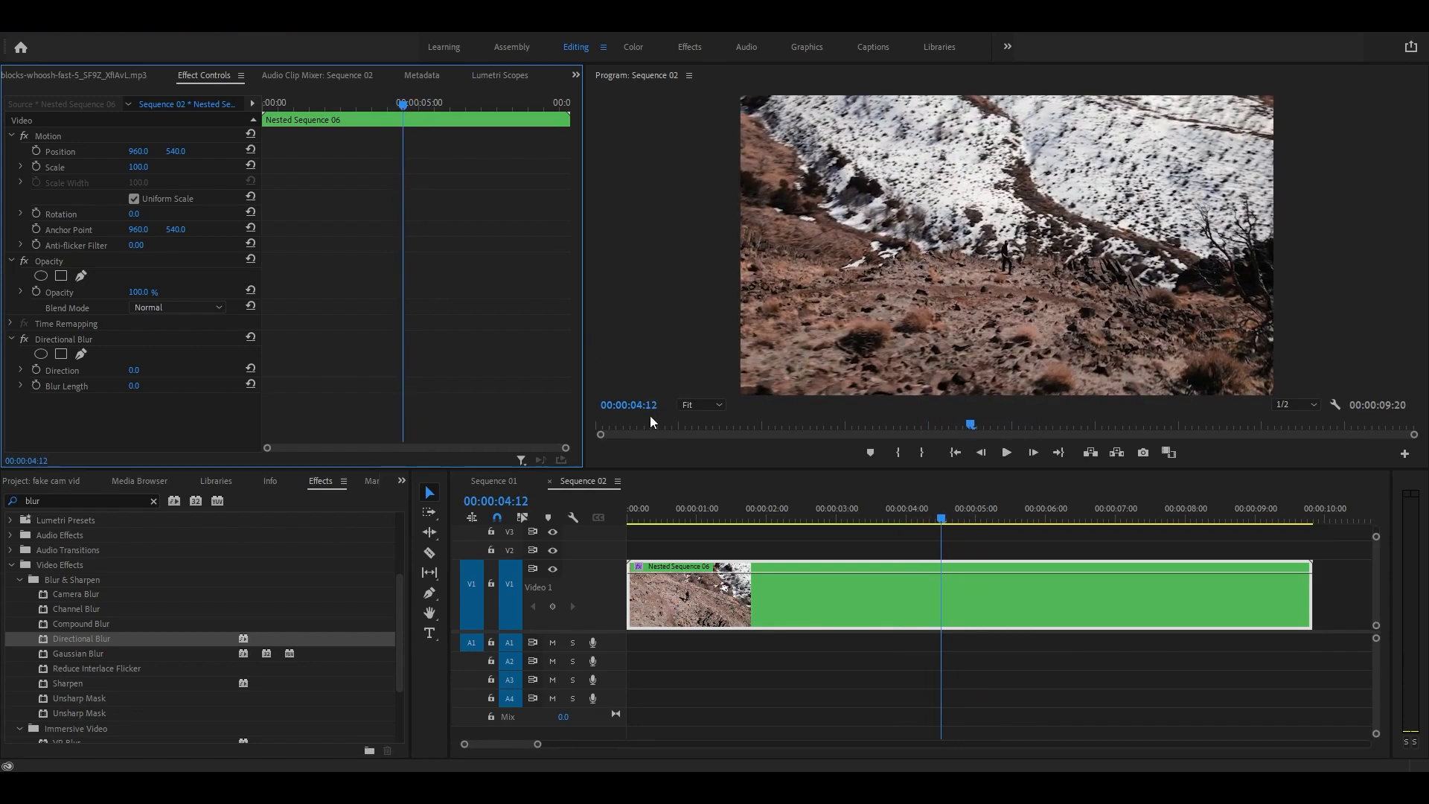
key("Right")
key("Right")
key("Right")
key("Right")
key("Right")
key("Right")
key("Right")
key("Right")
key("Right")
key("Right")
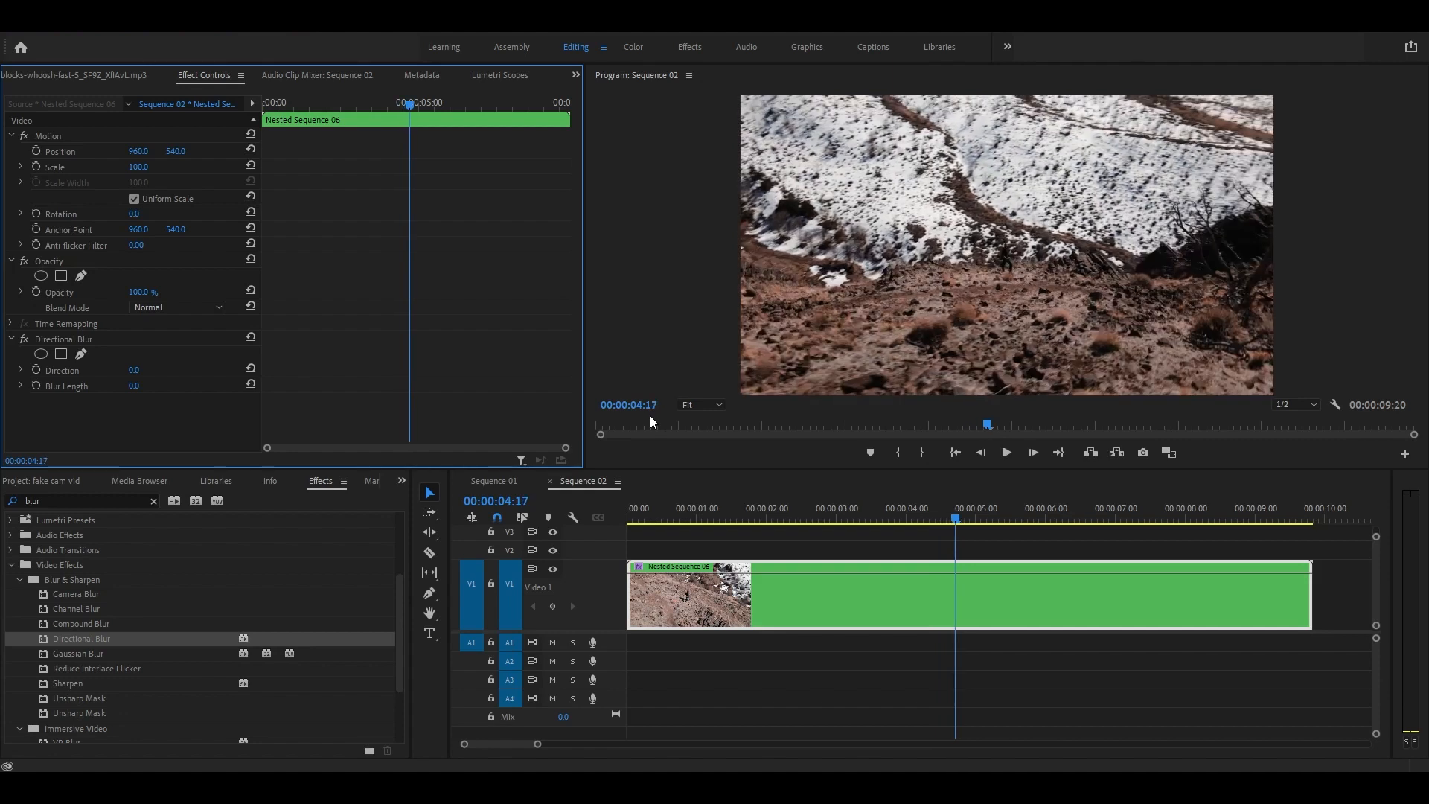
Step: Step the playhead frame by frame to the ramp peak at 00:00:04:15
key("Left")
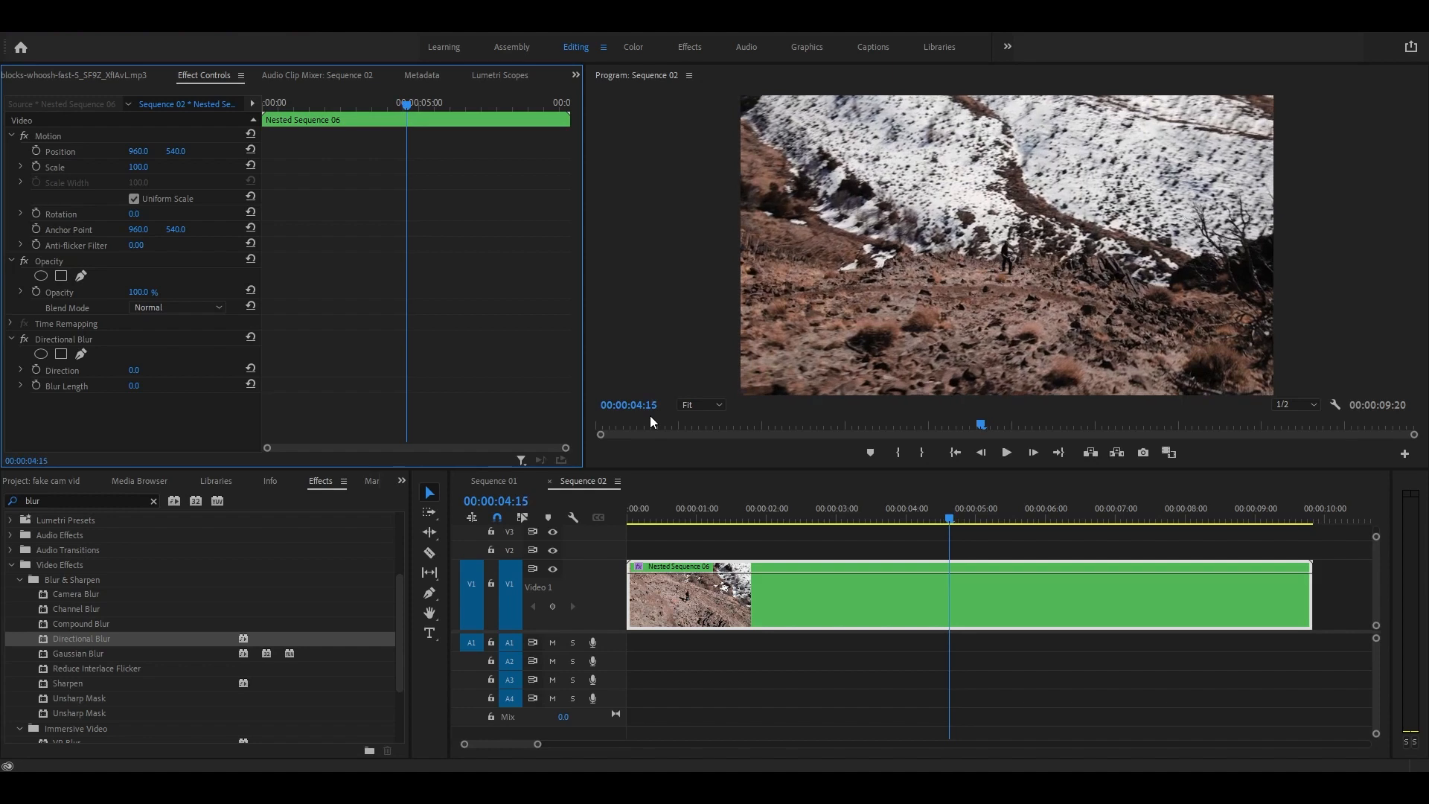
key("Left")
key("Left")
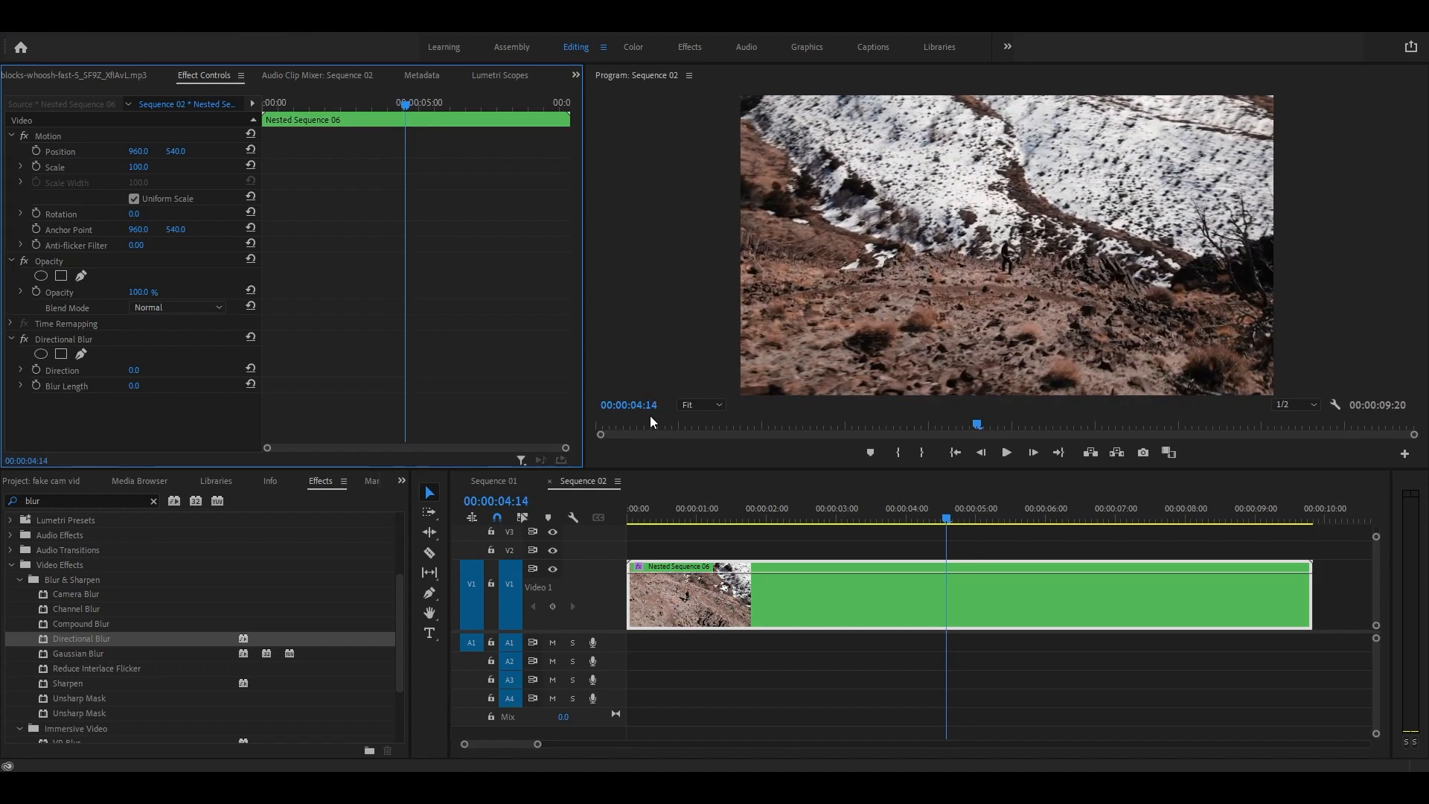
key("Right")
key("Right")
key("Right")
key("Left")
key("Left")
key("Left")
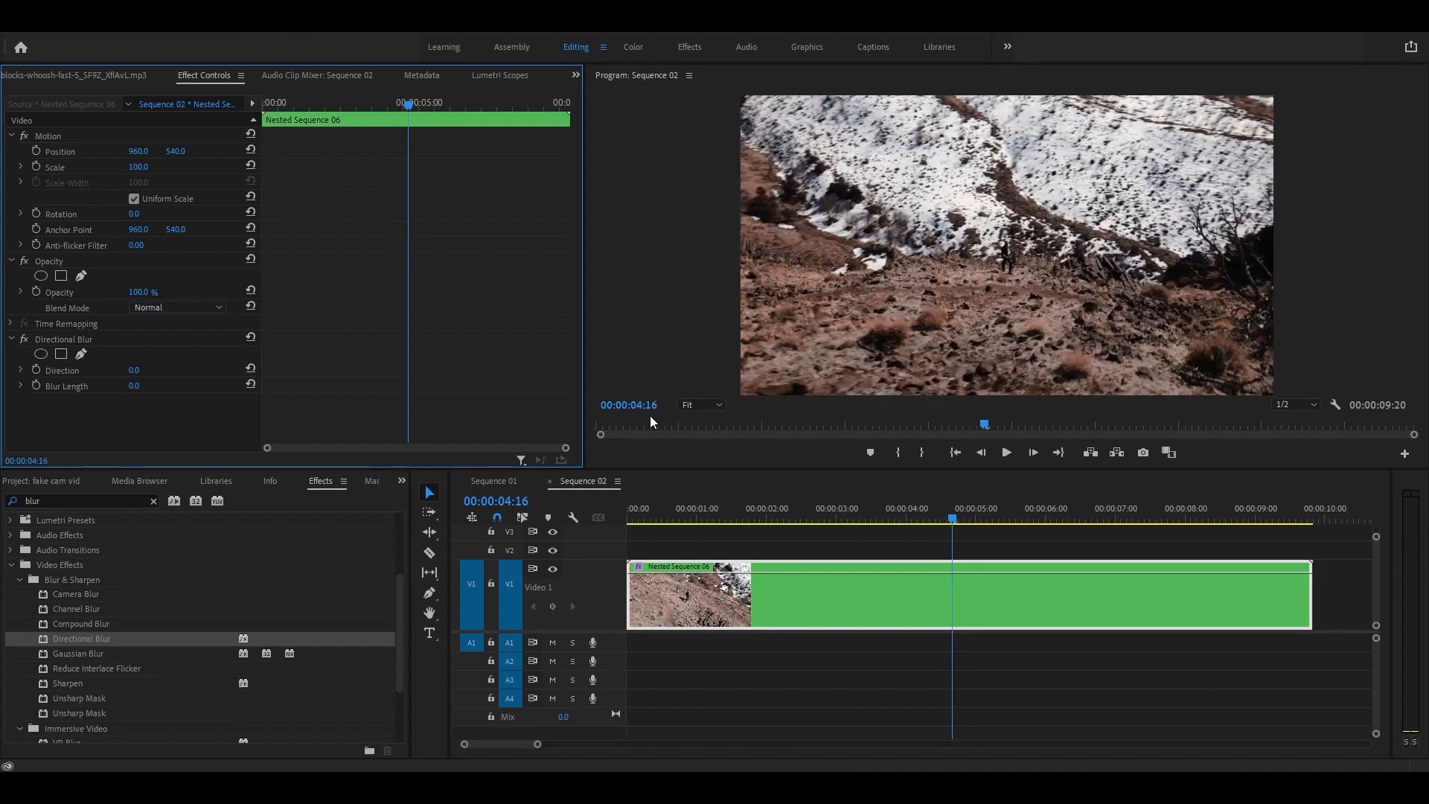
key("Right")
key("Right")
key("Right")
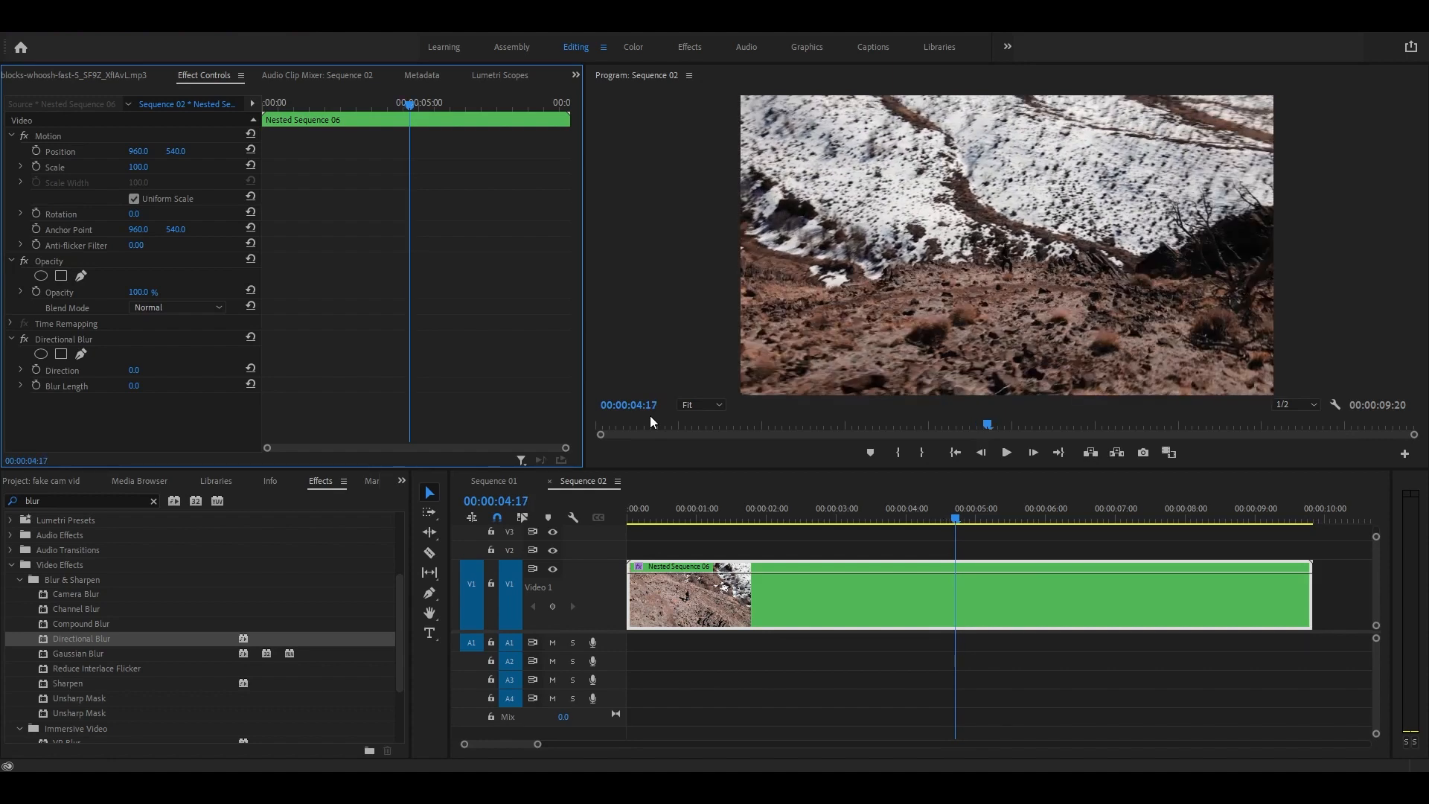
key("Left")
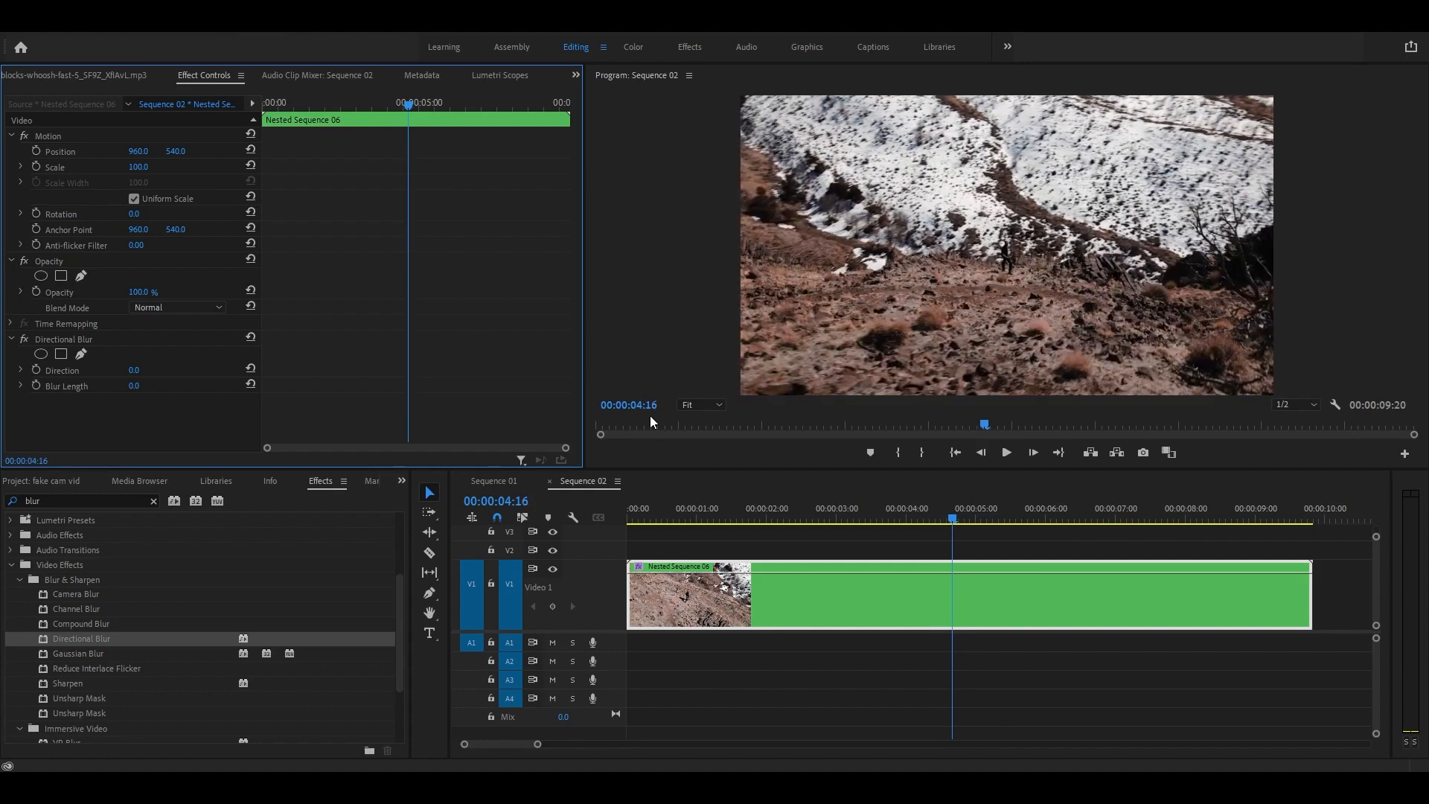
left_click(979, 453)
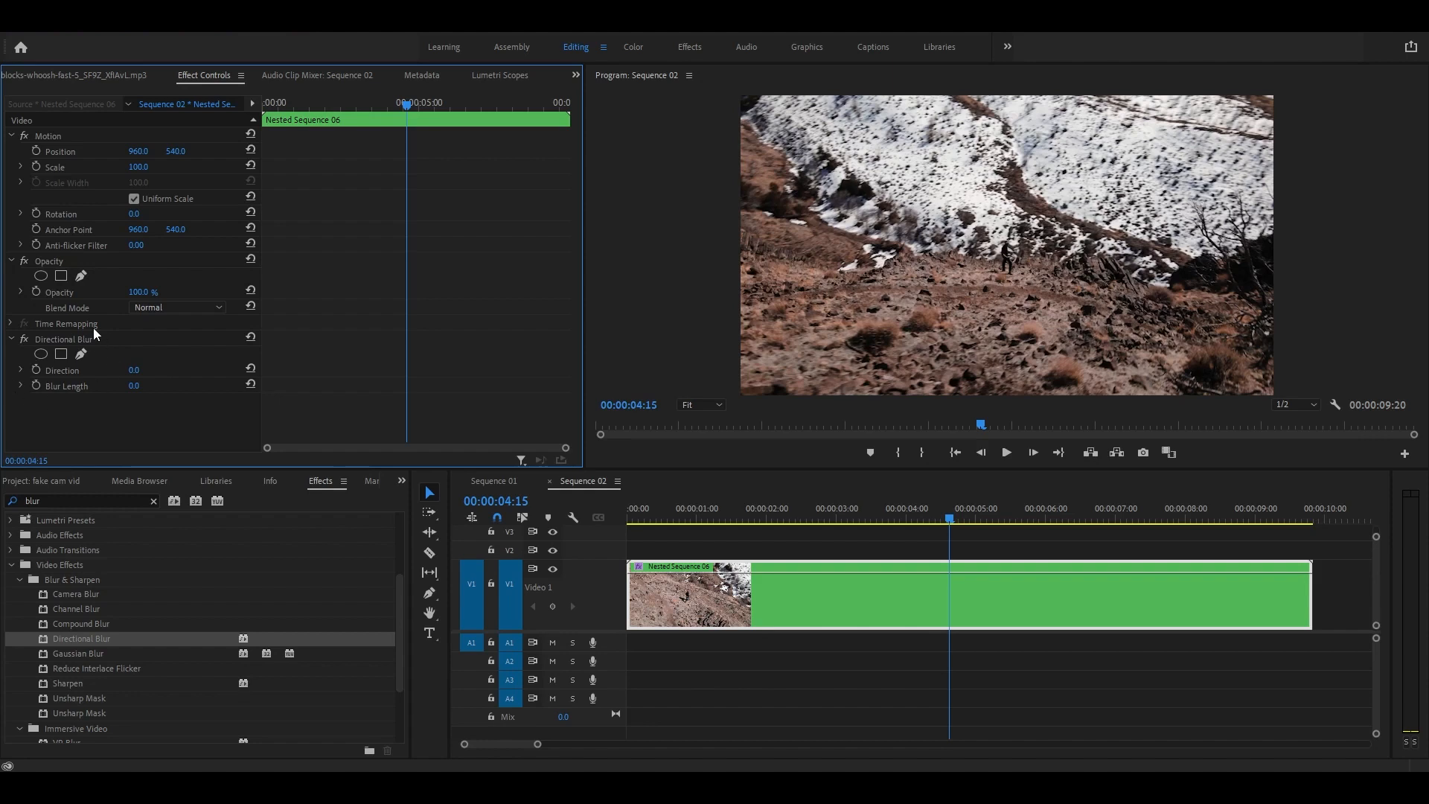
left_click(138, 370)
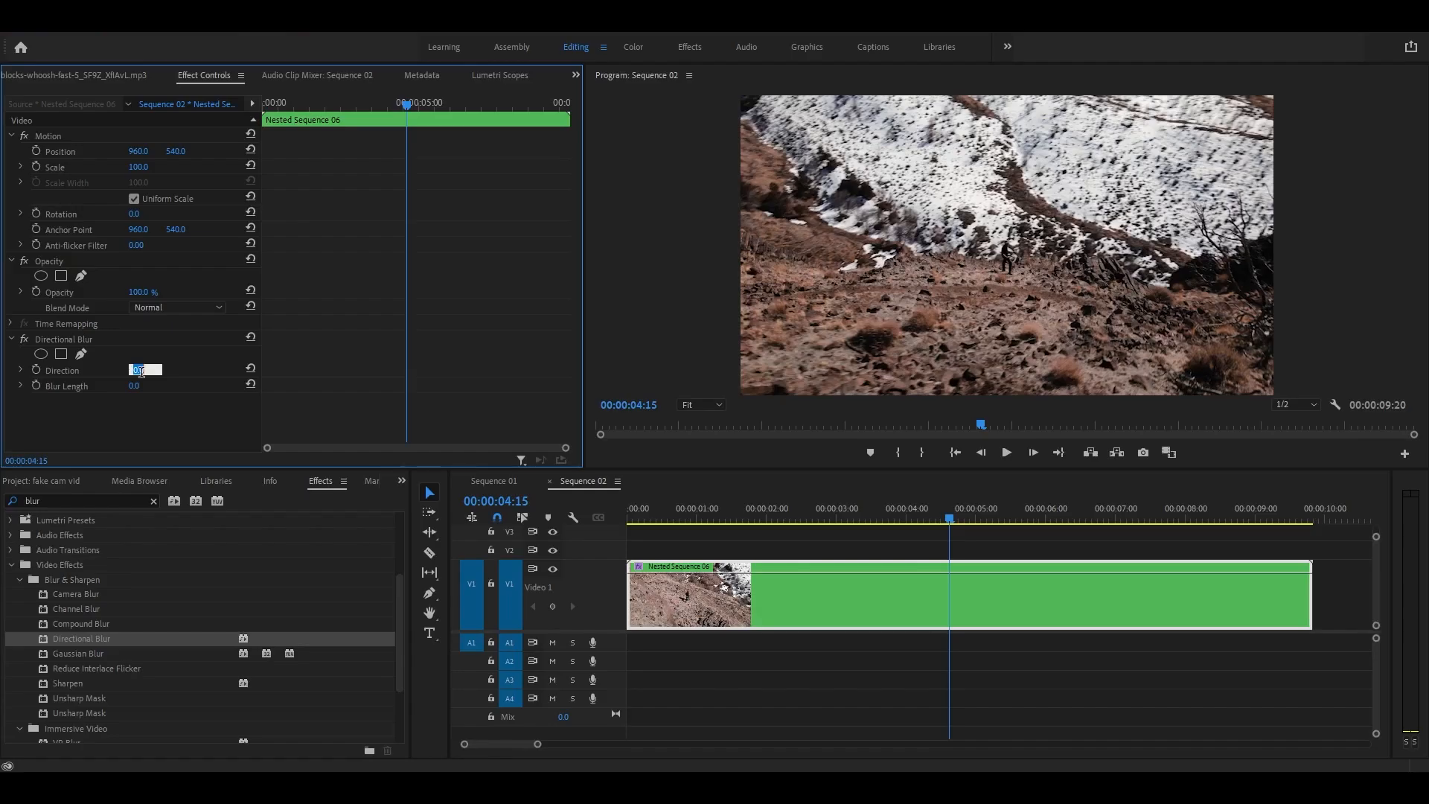
Step: Enter 90 as the Directional Blur Direction on Nested Sequence 06
type("90")
key("Return")
Step: Set the Directional Blur Length to 17, then fine-tune it to 16
left_click(135, 386)
type("17")
key("Return")
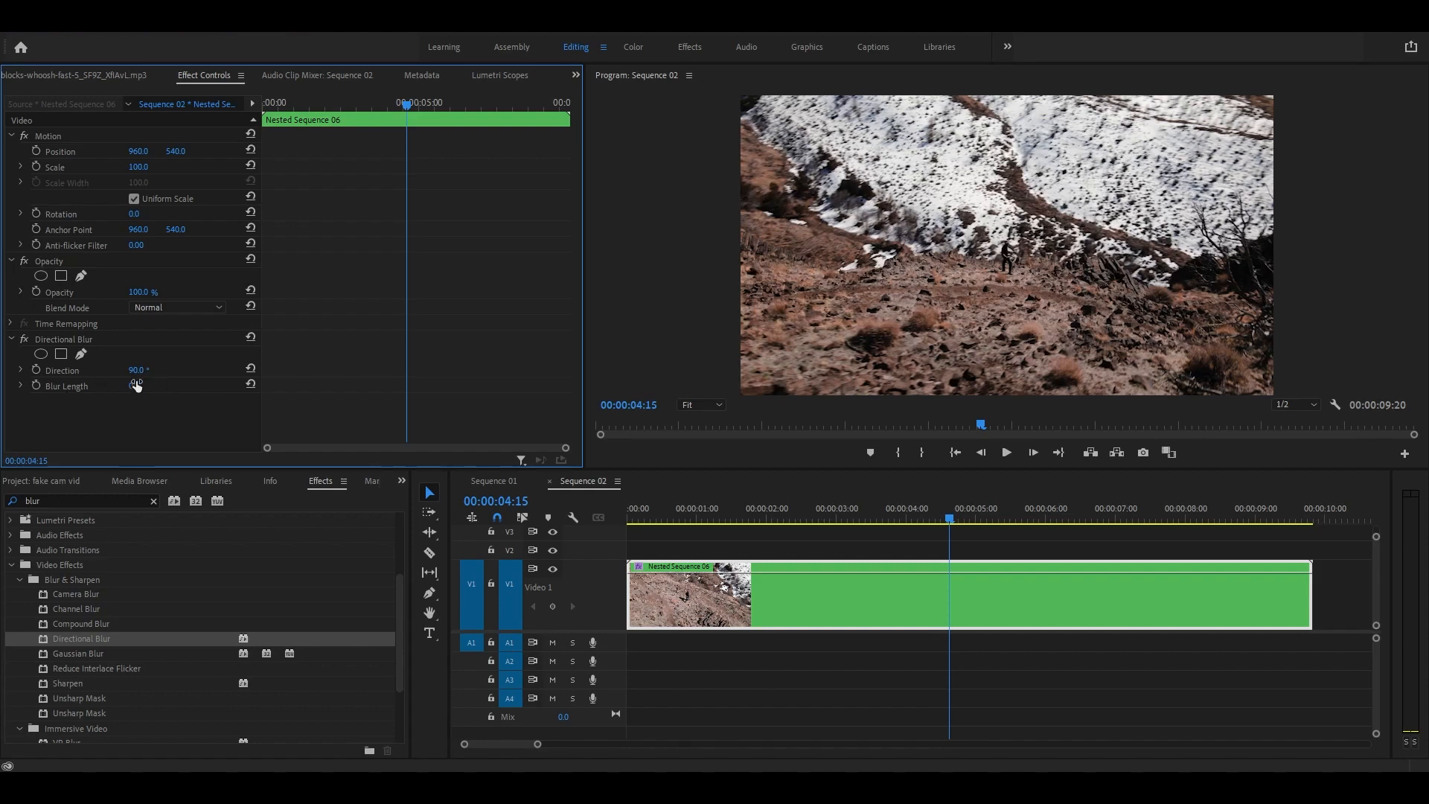
mouse_move(147, 386)
left_mouse_down()
mouse_move(164, 386)
mouse_move(150, 388)
left_mouse_up()
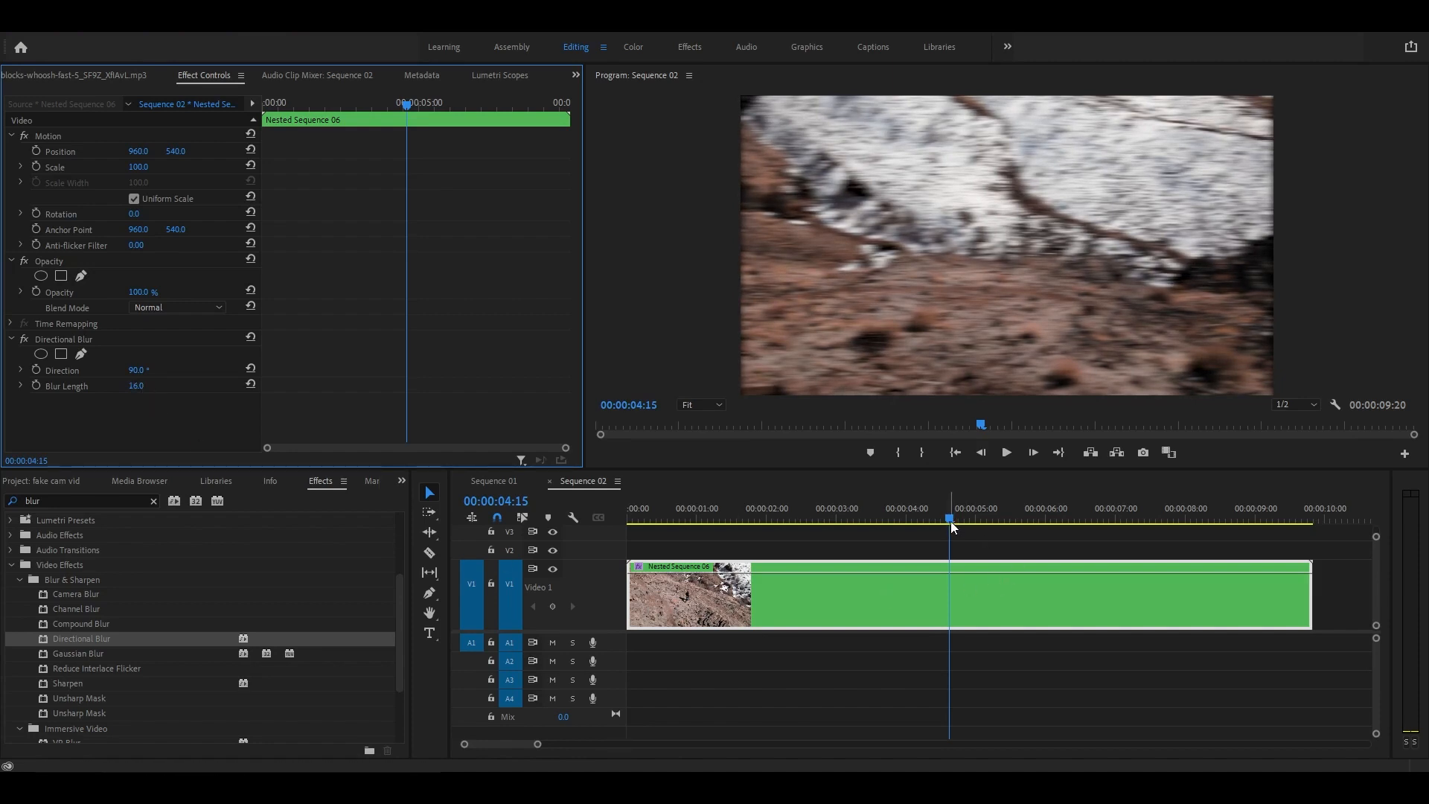
Step: Scrub through the ramp to preview the blur, then return the playhead to 00:00:04:15
left_click_drag(949, 518, 704, 525)
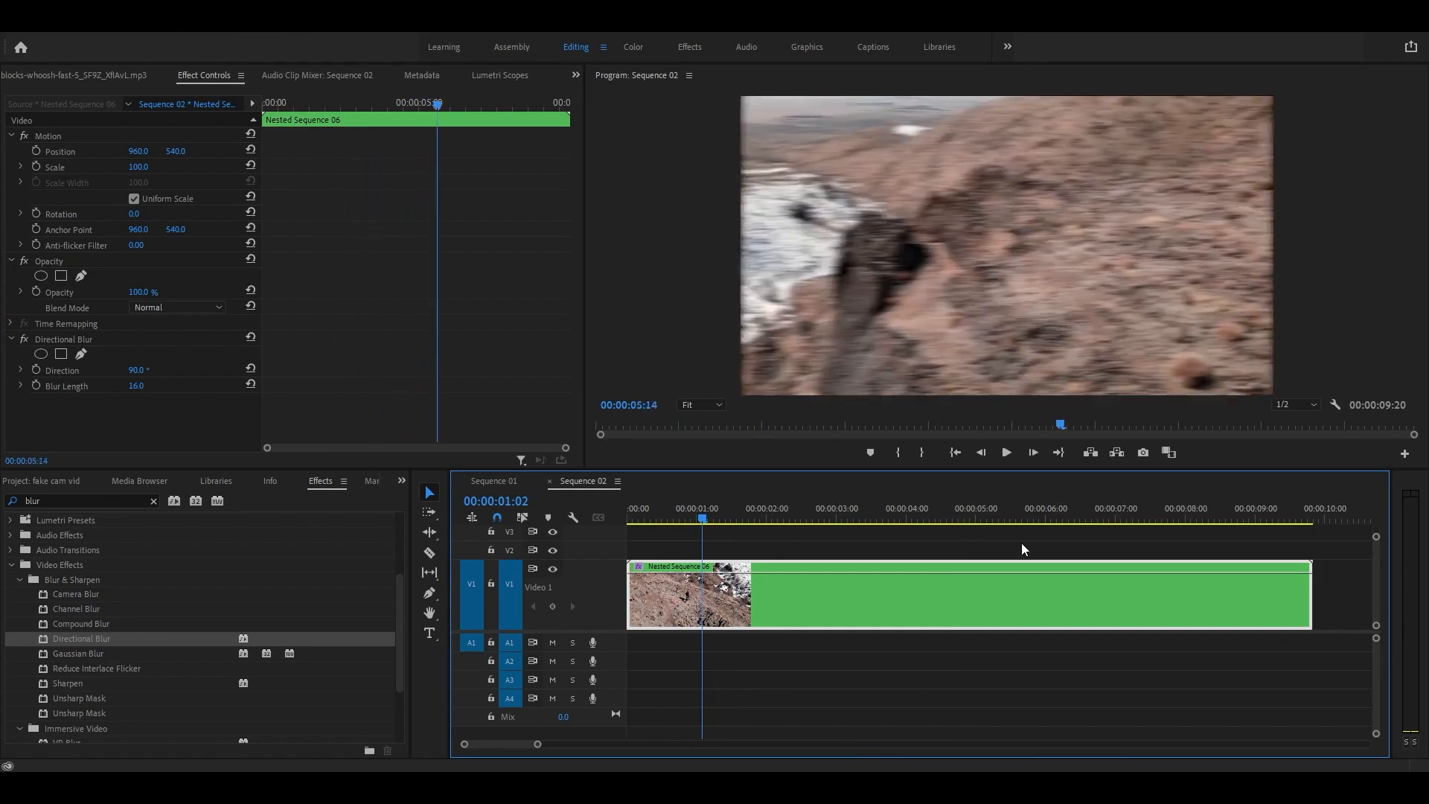
left_click_drag(1022, 544, 947, 537)
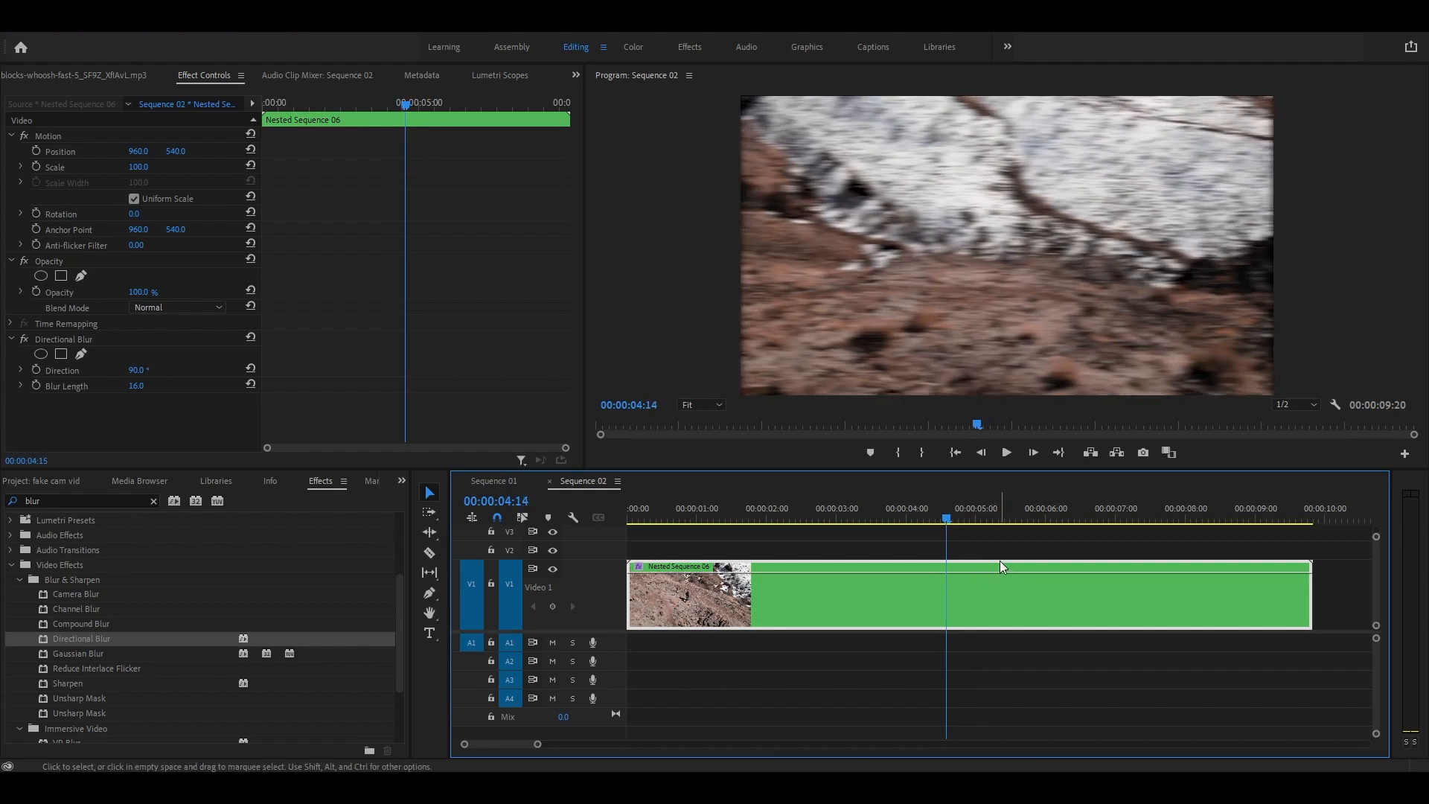
key("Right")
key("Right")
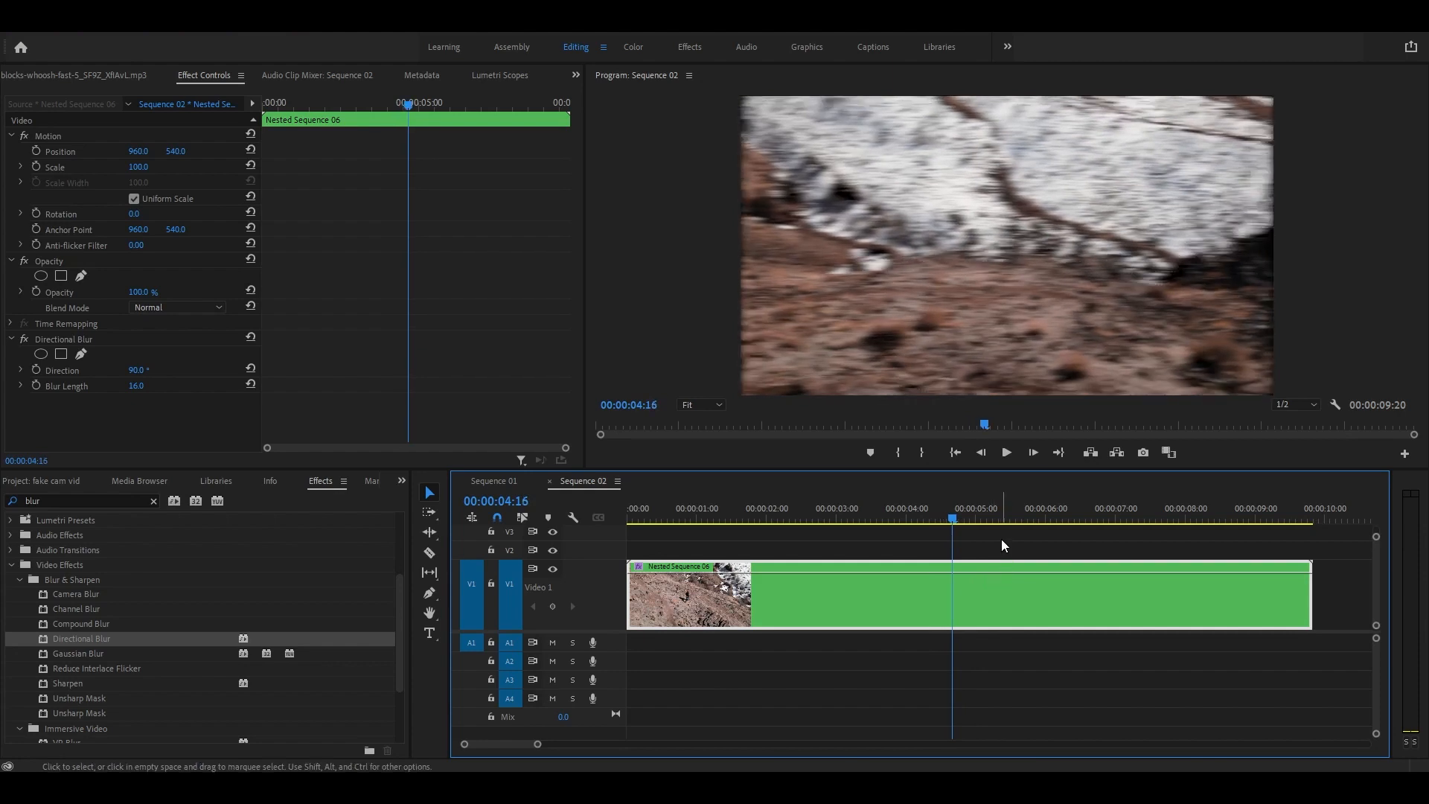
key("Left")
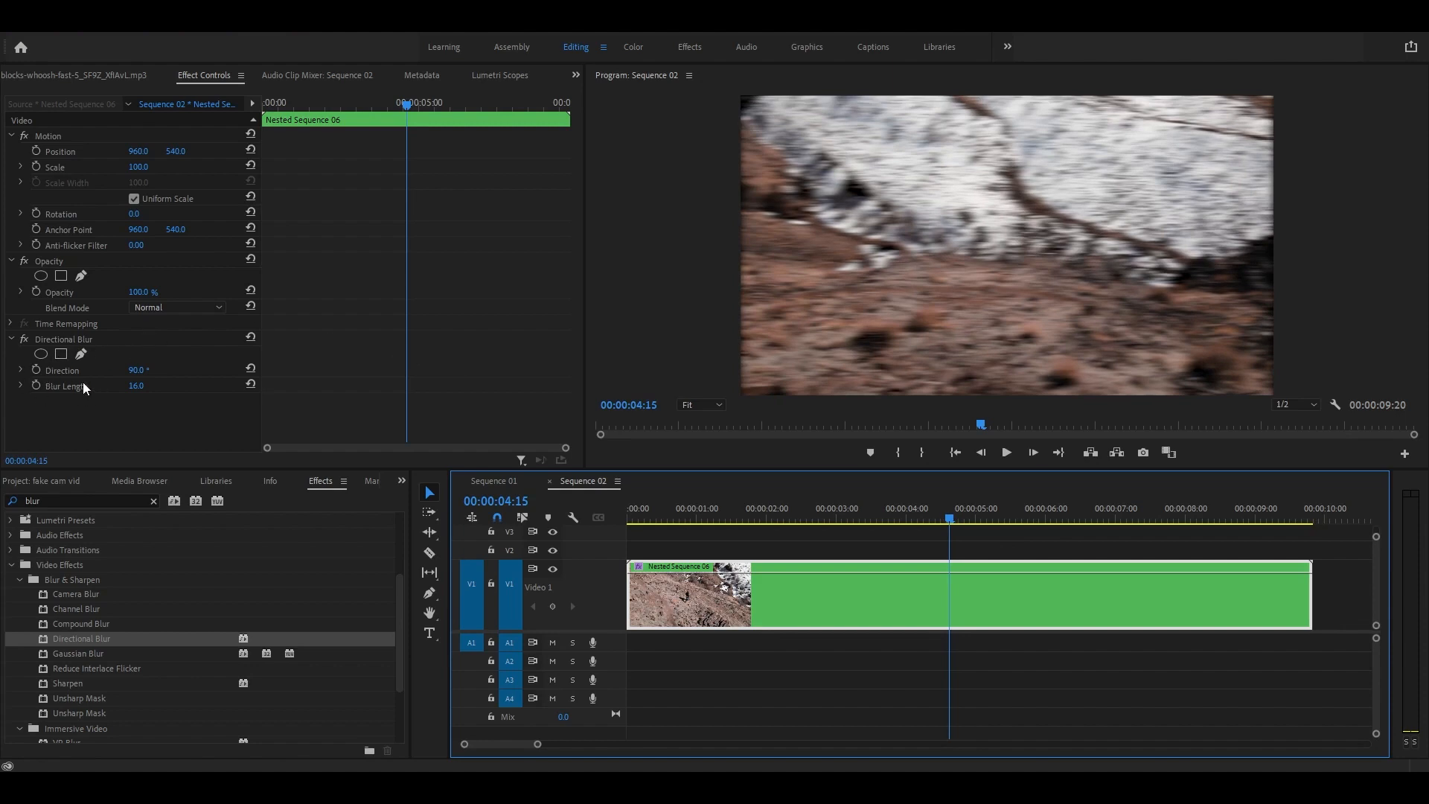
left_click(35, 370)
Step: Enable Blur Length keyframing and key Direction 0° and Blur Length 0 at 00:00:04:15
left_click(38, 382)
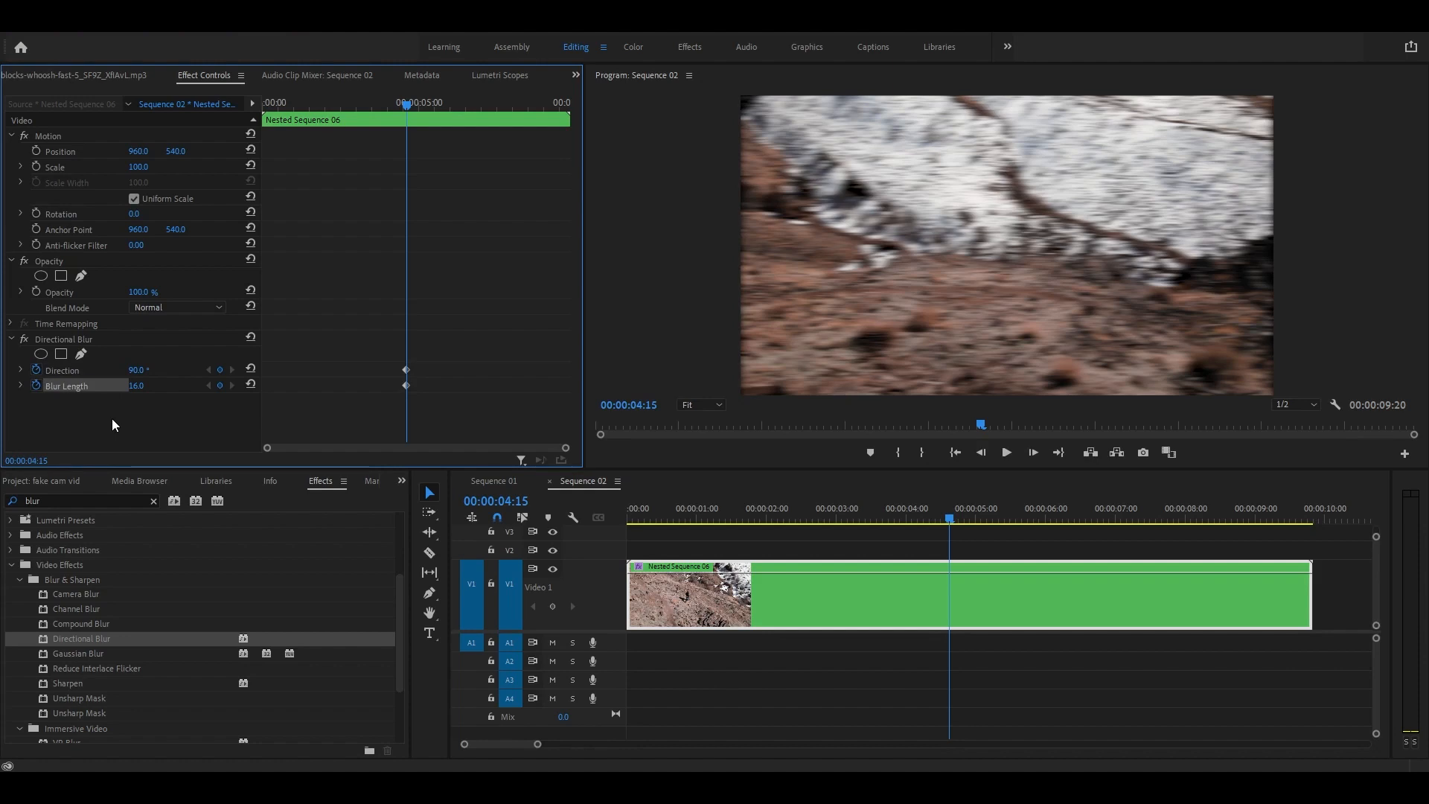
key("Right")
key("Right")
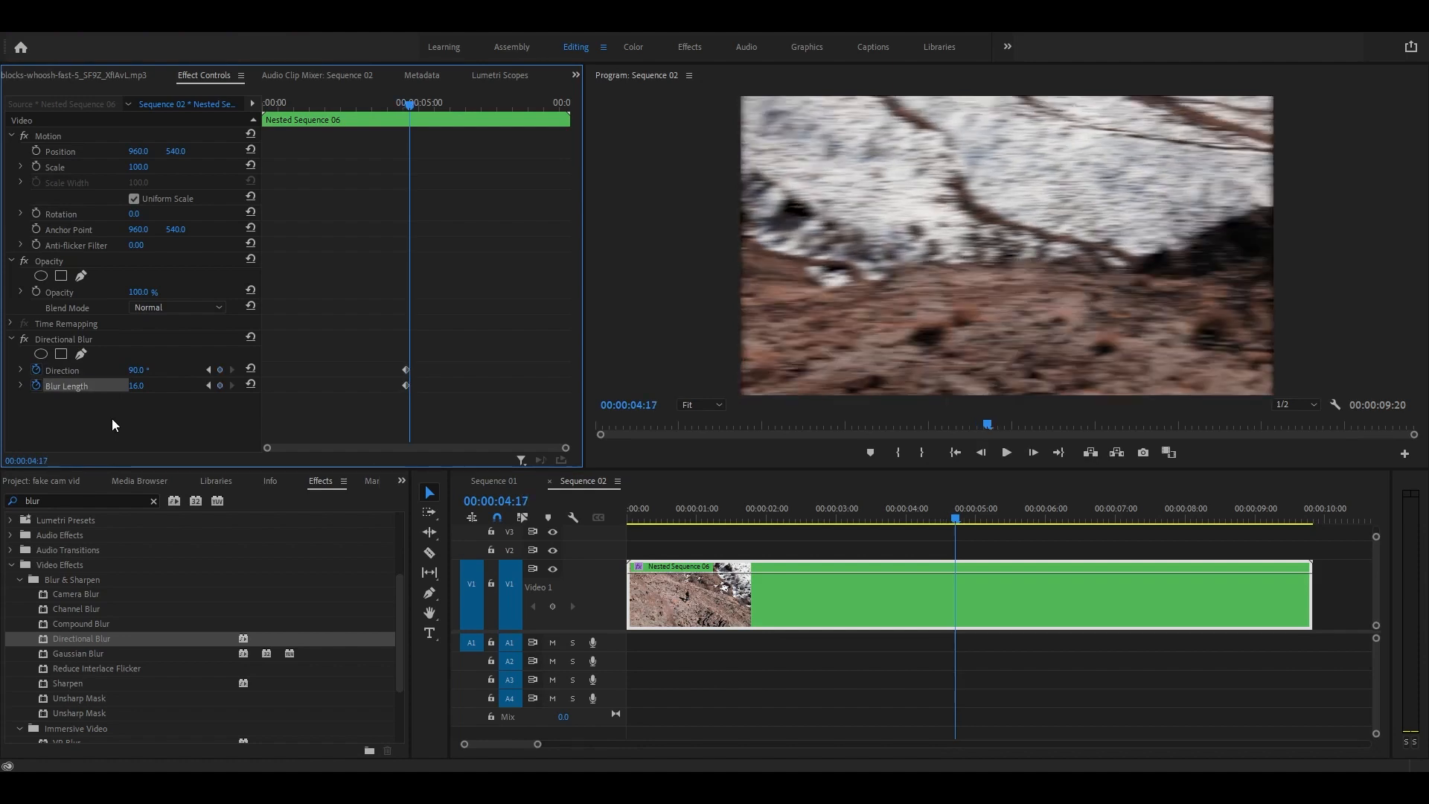
key("Left")
key("Left")
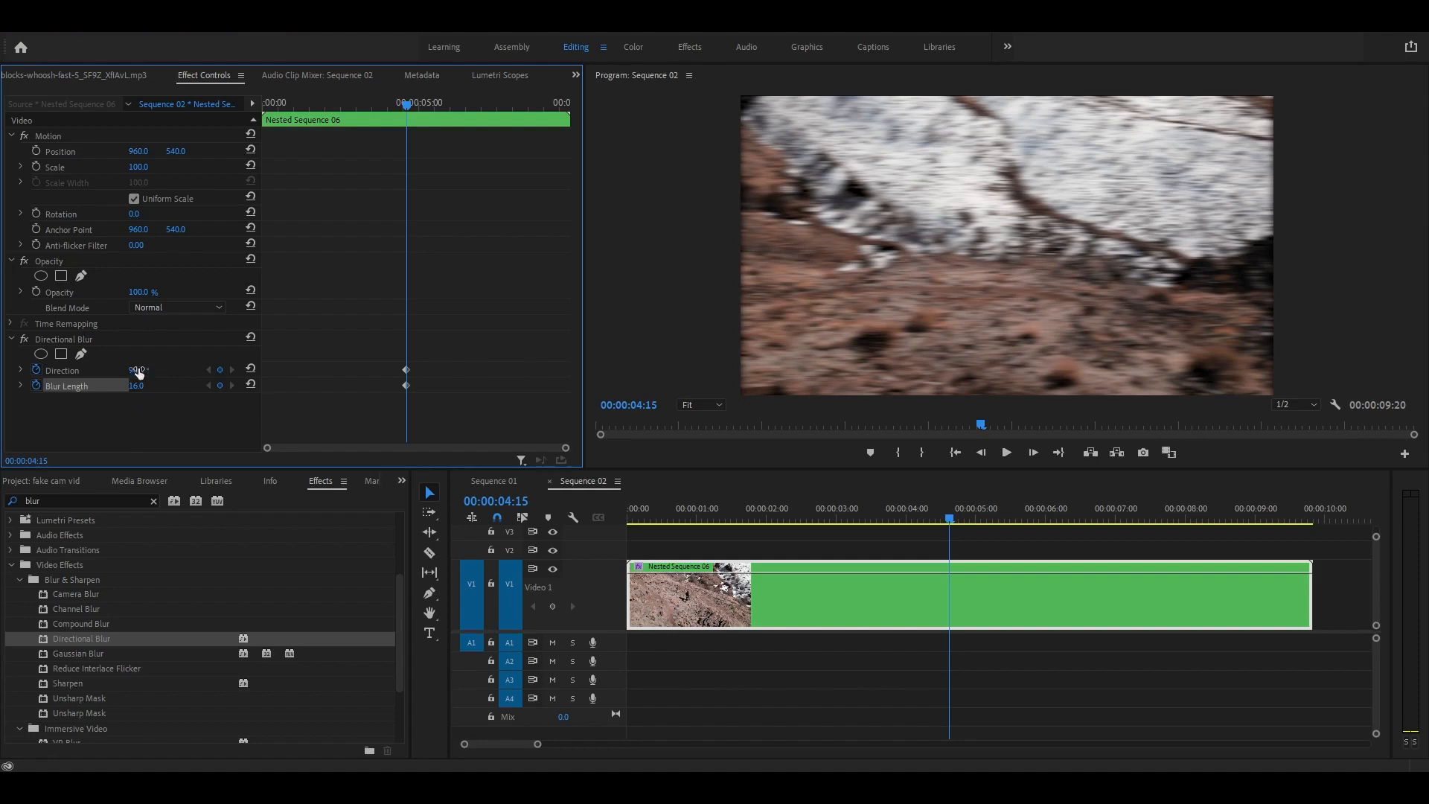
left_click(139, 369)
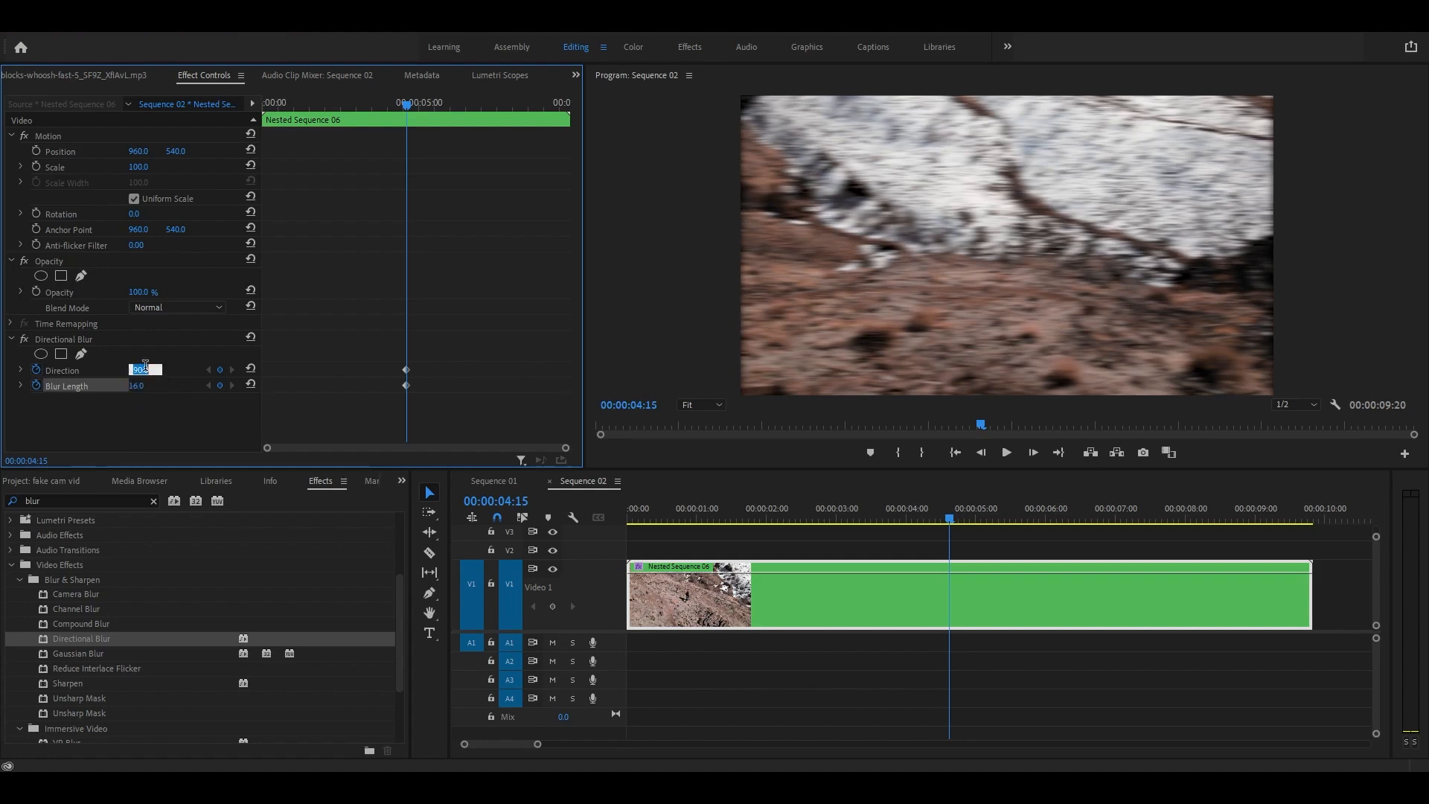
type("0")
key("Return")
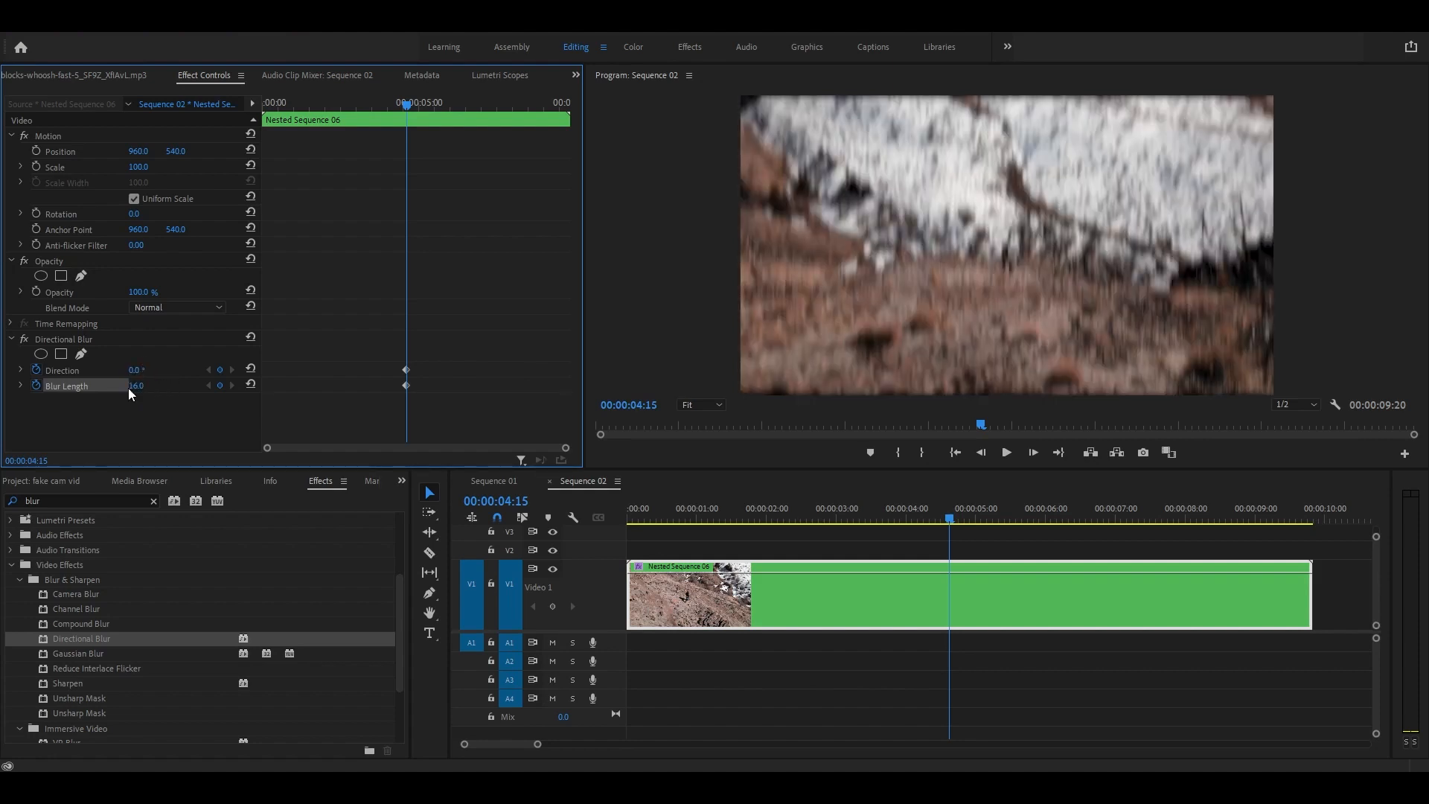
left_click(137, 385)
type("0")
key("Return")
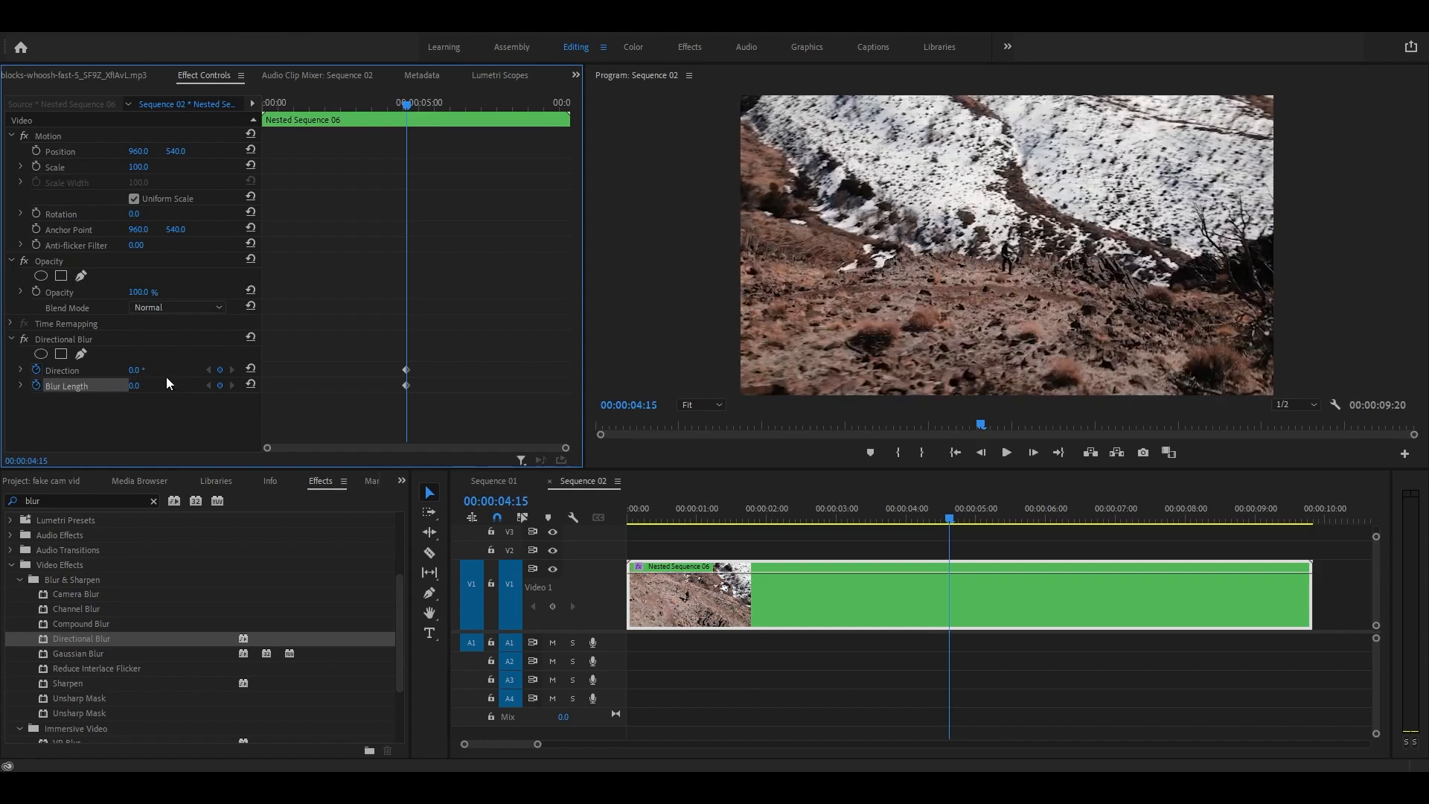
Step: Two frames later at 00:00:04:17, key Direction 90° and Blur Length 16
key("Right")
key("Right")
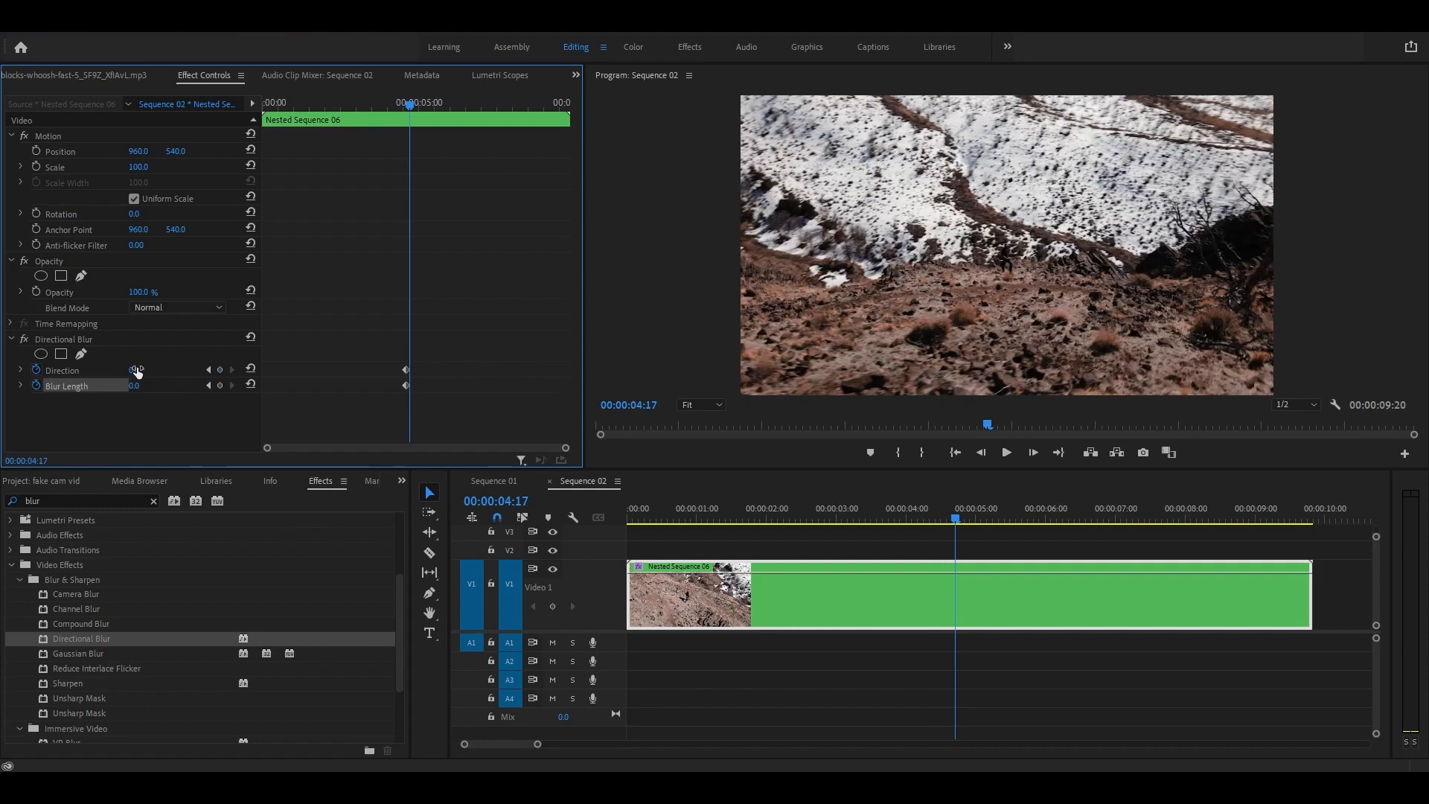
left_click(137, 370)
type("90")
key("Return")
left_click(134, 385)
type("16")
key("Return")
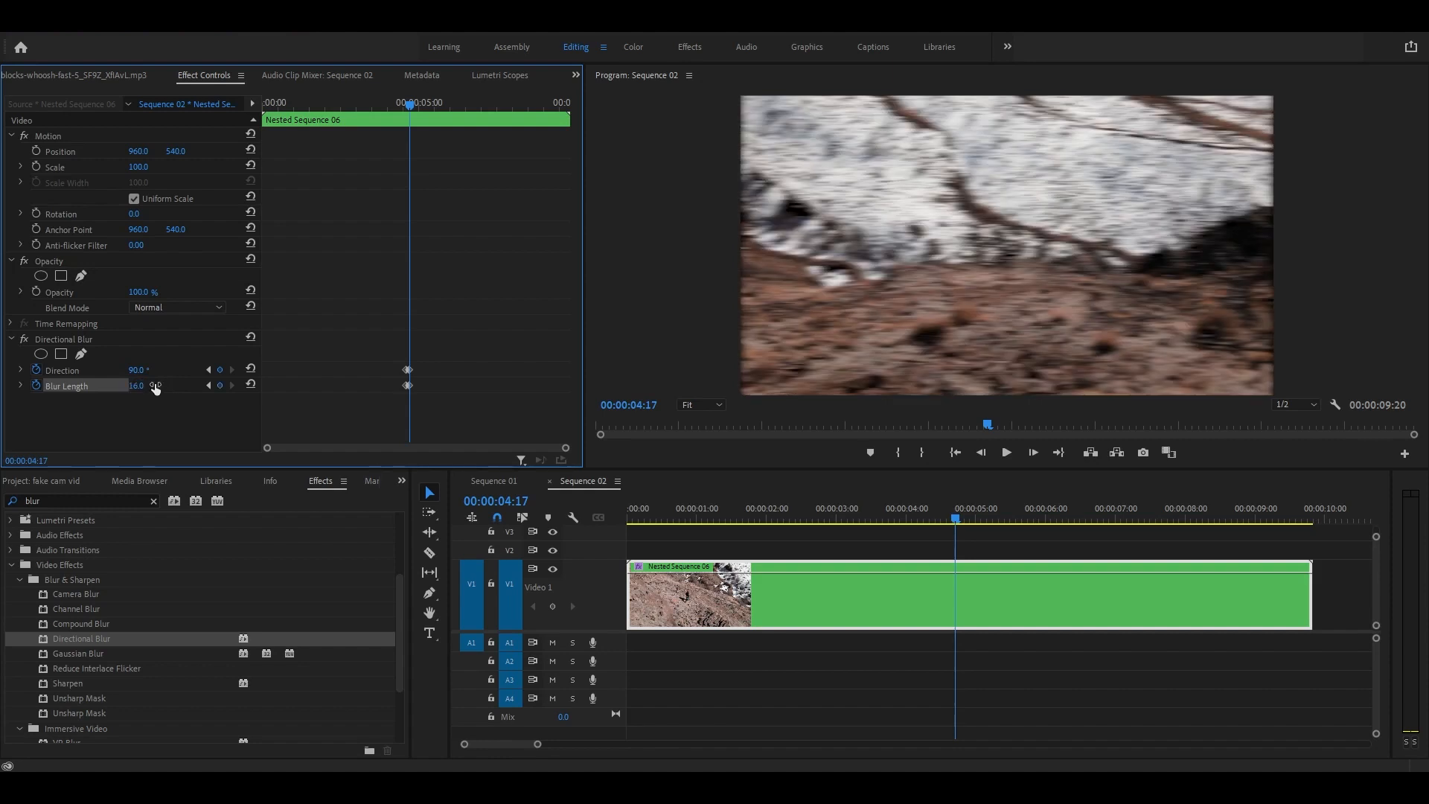
Step: Step through frames around the ramp peak to find where the blur should end, near 00:00:05:01
key("Left")
key("Left")
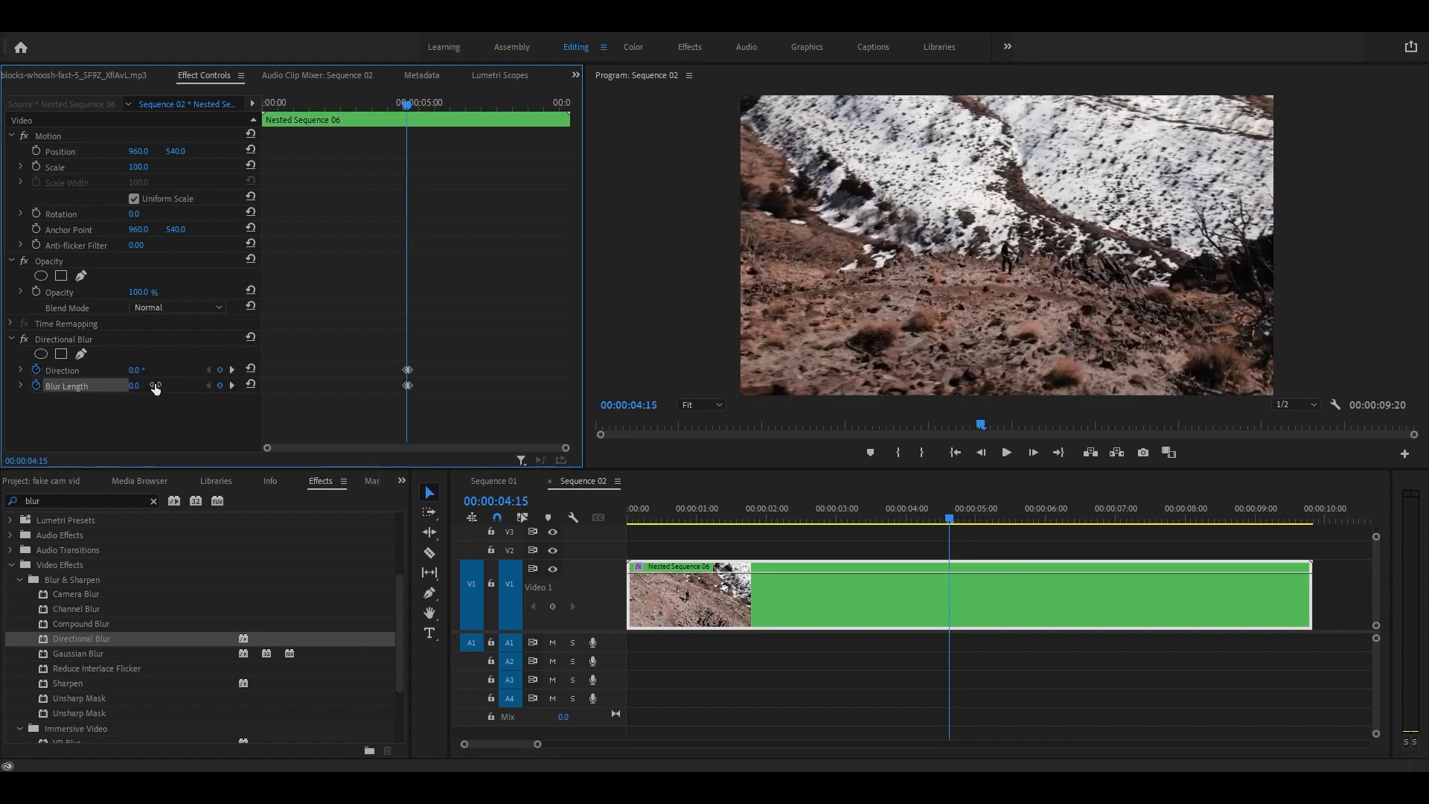
key("Right")
key("Right")
key("Right")
key("Right")
key("Right")
key("Right")
key("Right")
key("Right")
key("Right")
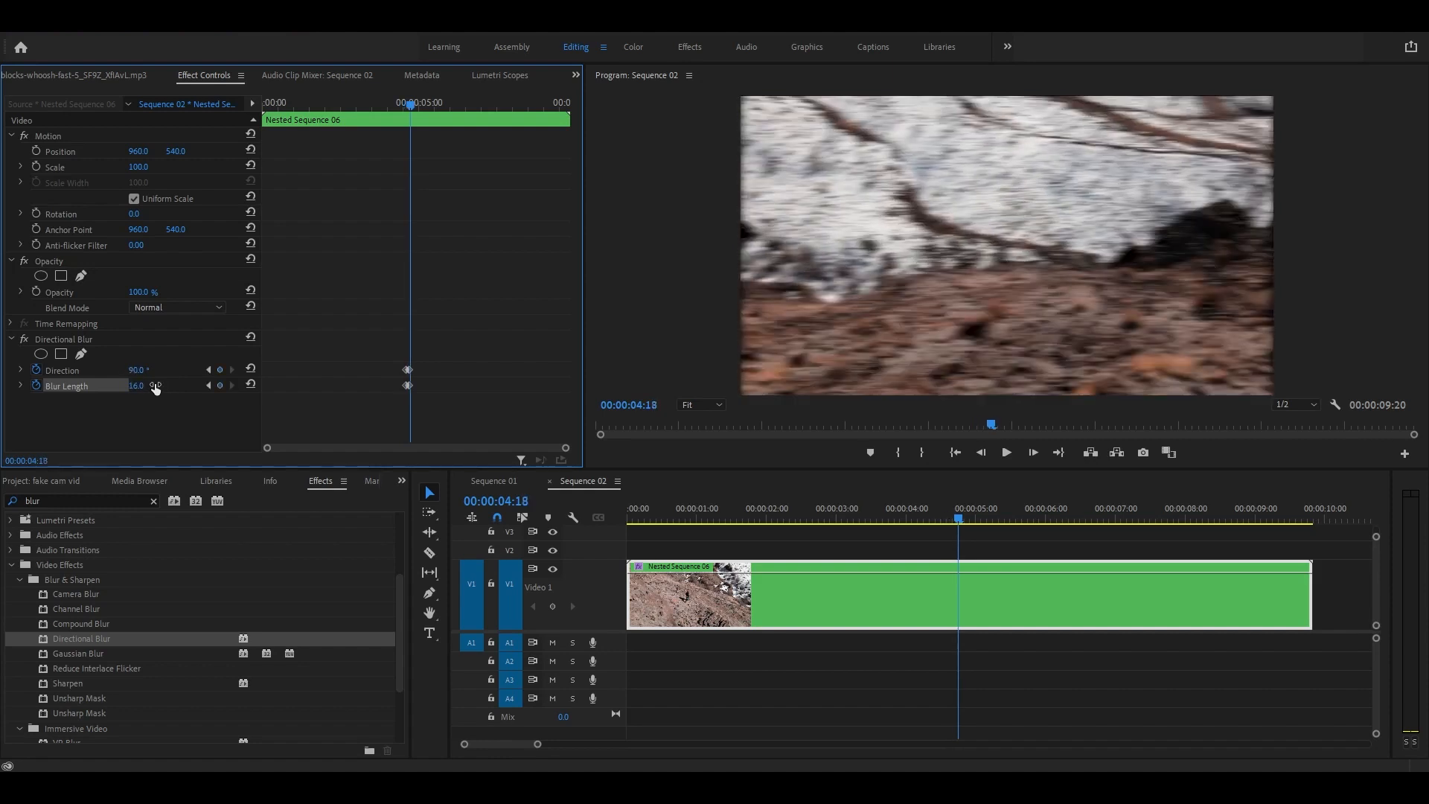
key("Right")
key("Right")
key("Right")
key("Right")
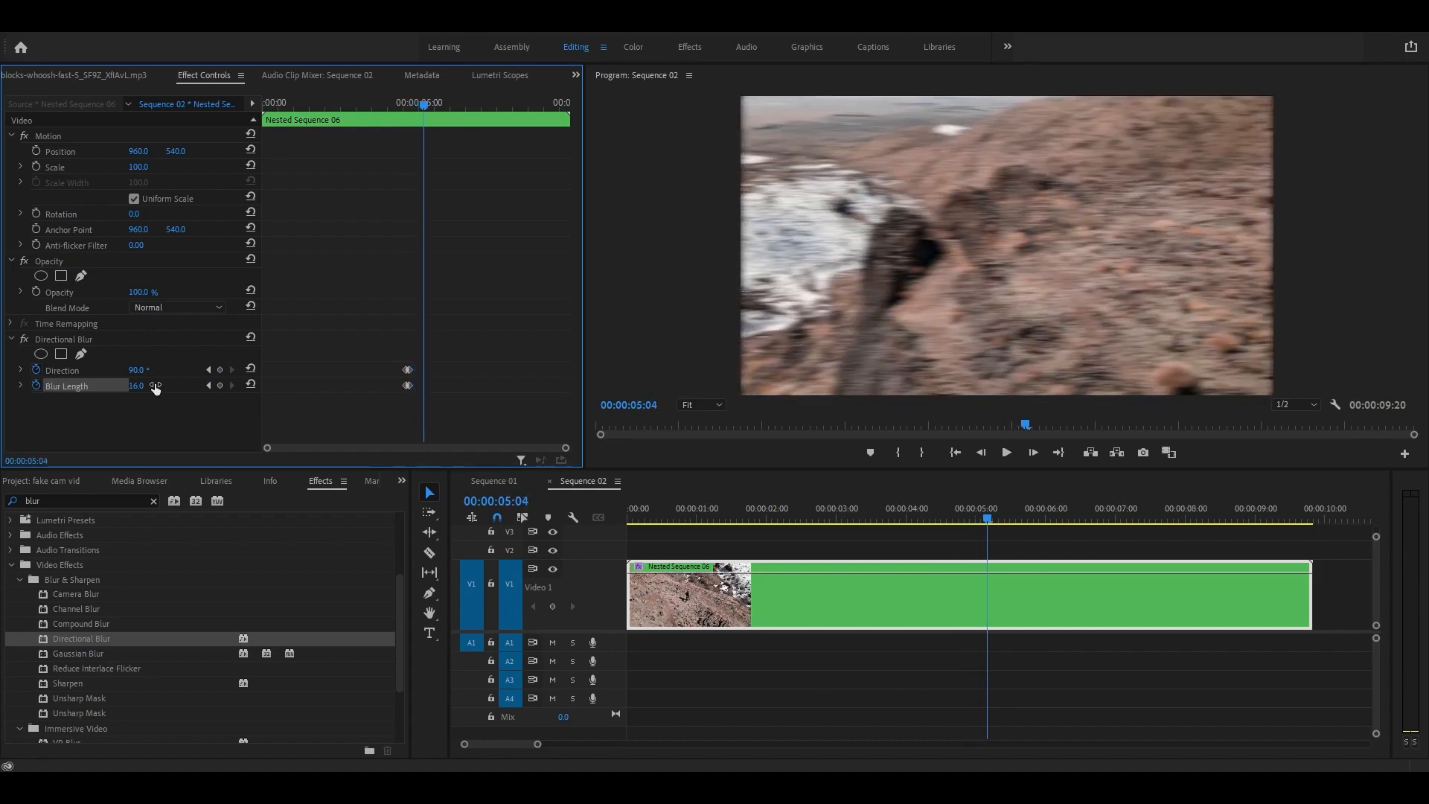
key("Left")
key("Left")
key("Left")
key("Right")
key("Right")
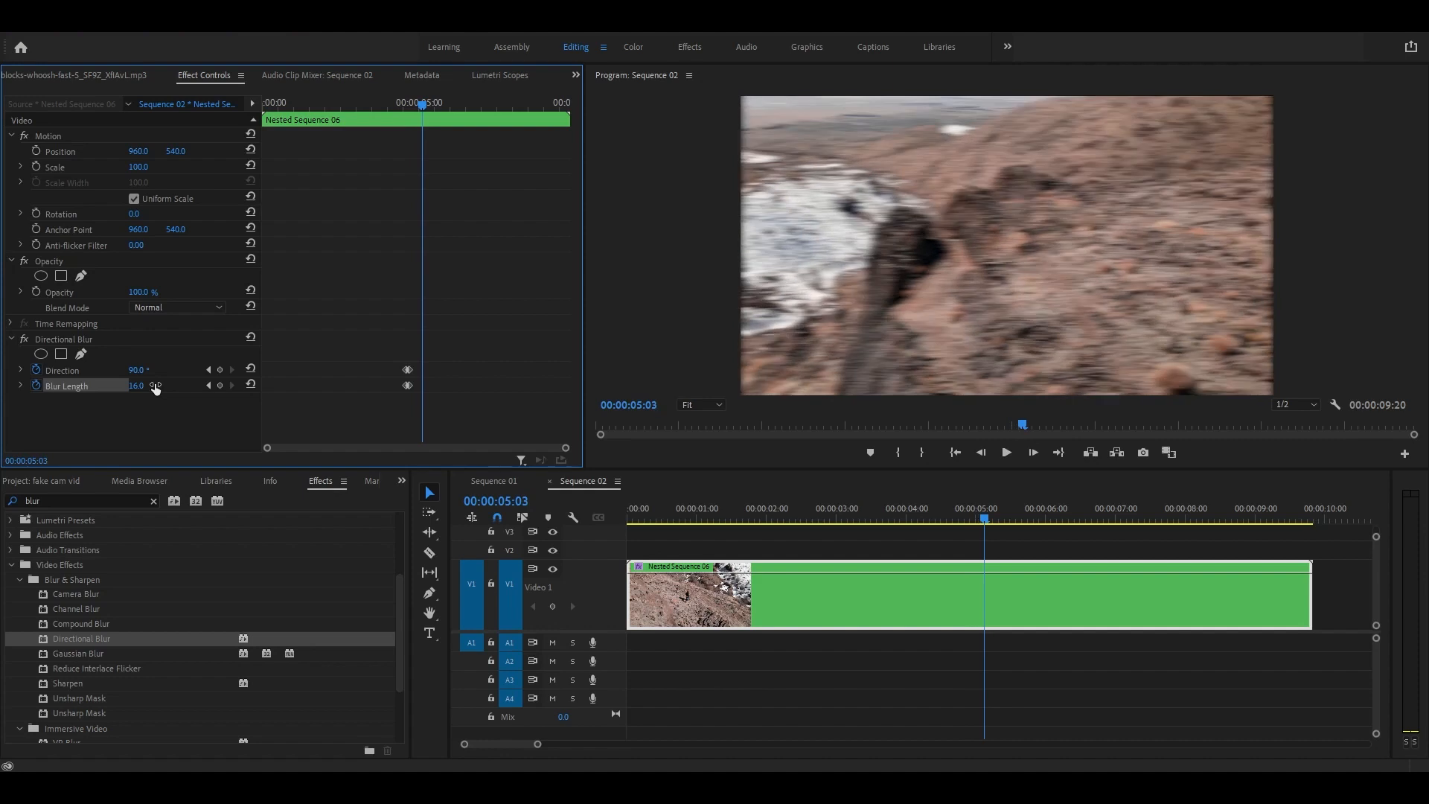
key("Left")
key("Left")
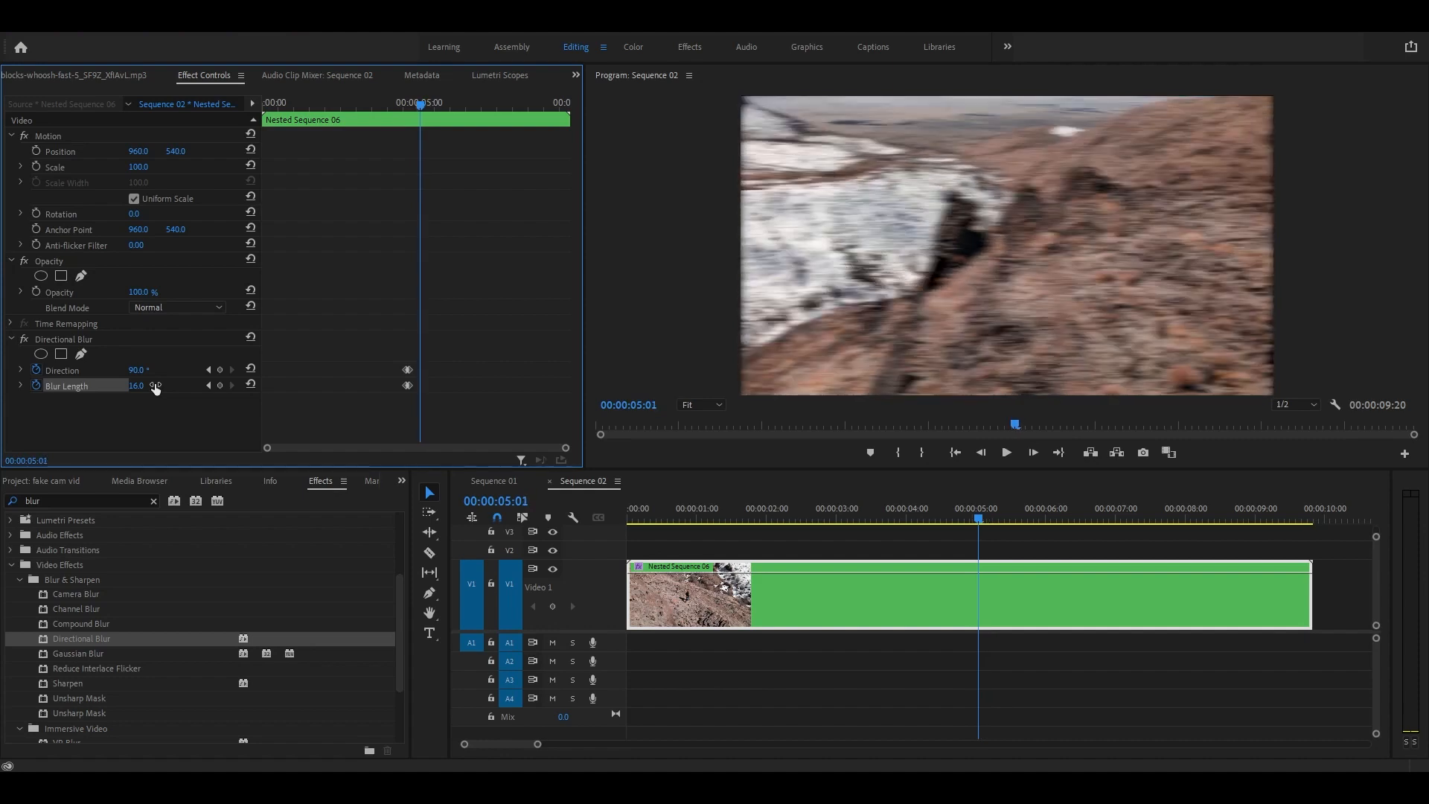
key("Left")
key("Left")
key("Right")
key("Right")
key("Right")
key("Right")
key("Left")
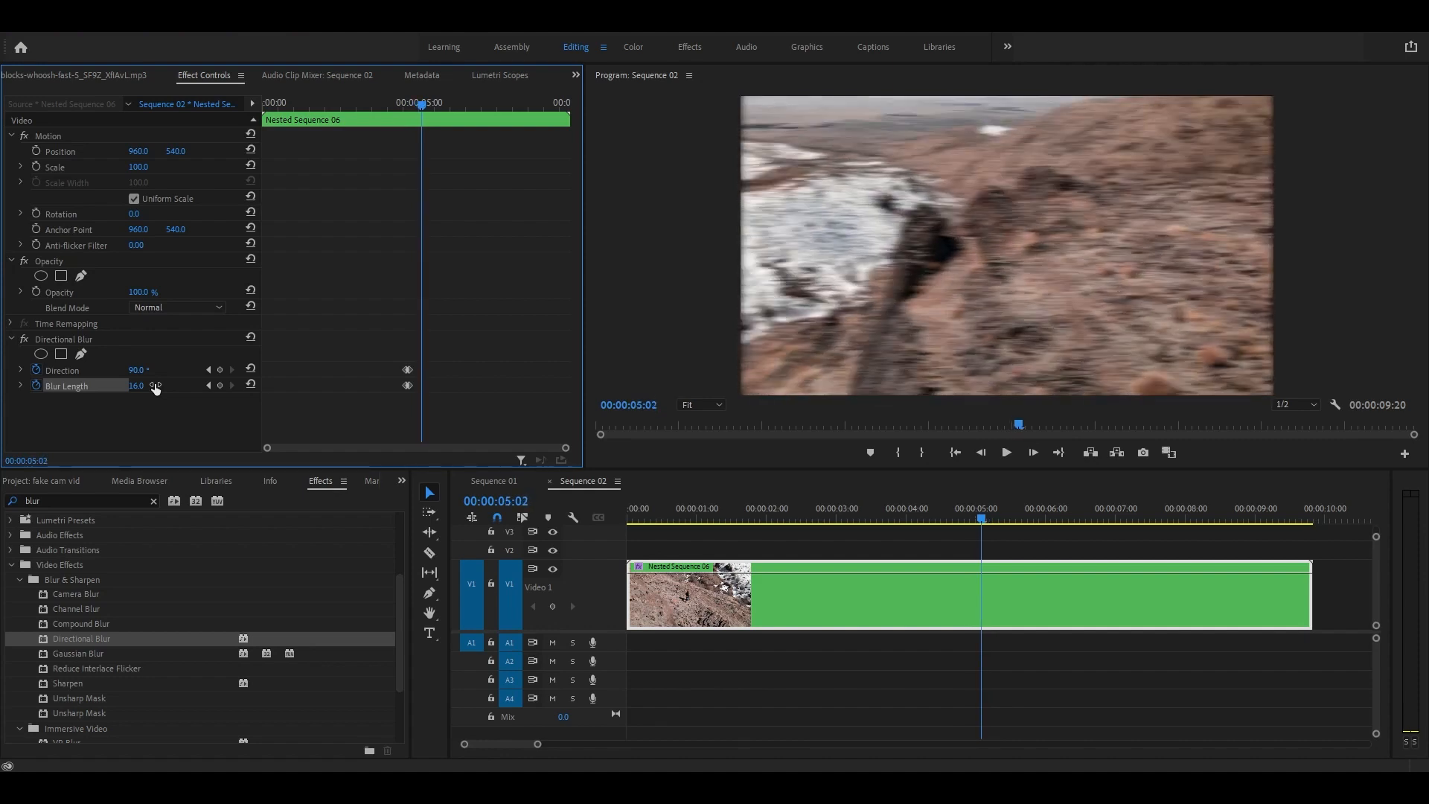
key("Left")
key("Right")
key("Right")
key("Right")
key("Left")
key("Right")
key("Left")
key("Left")
key("Left")
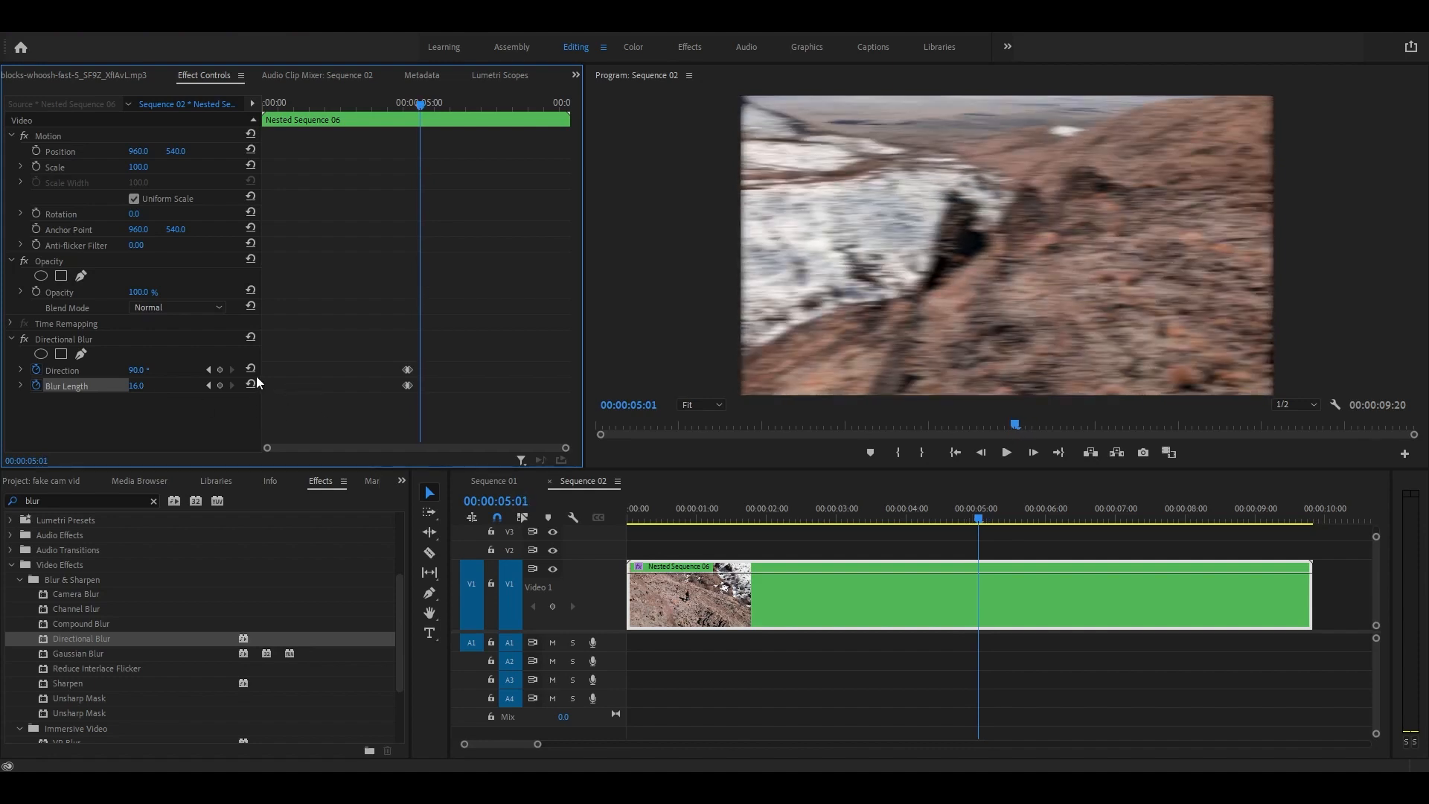
Step: Keep the blur at 90°/16 at 00:00:05:01 and drop both values to 0 at 00:00:05:03
left_click(221, 369)
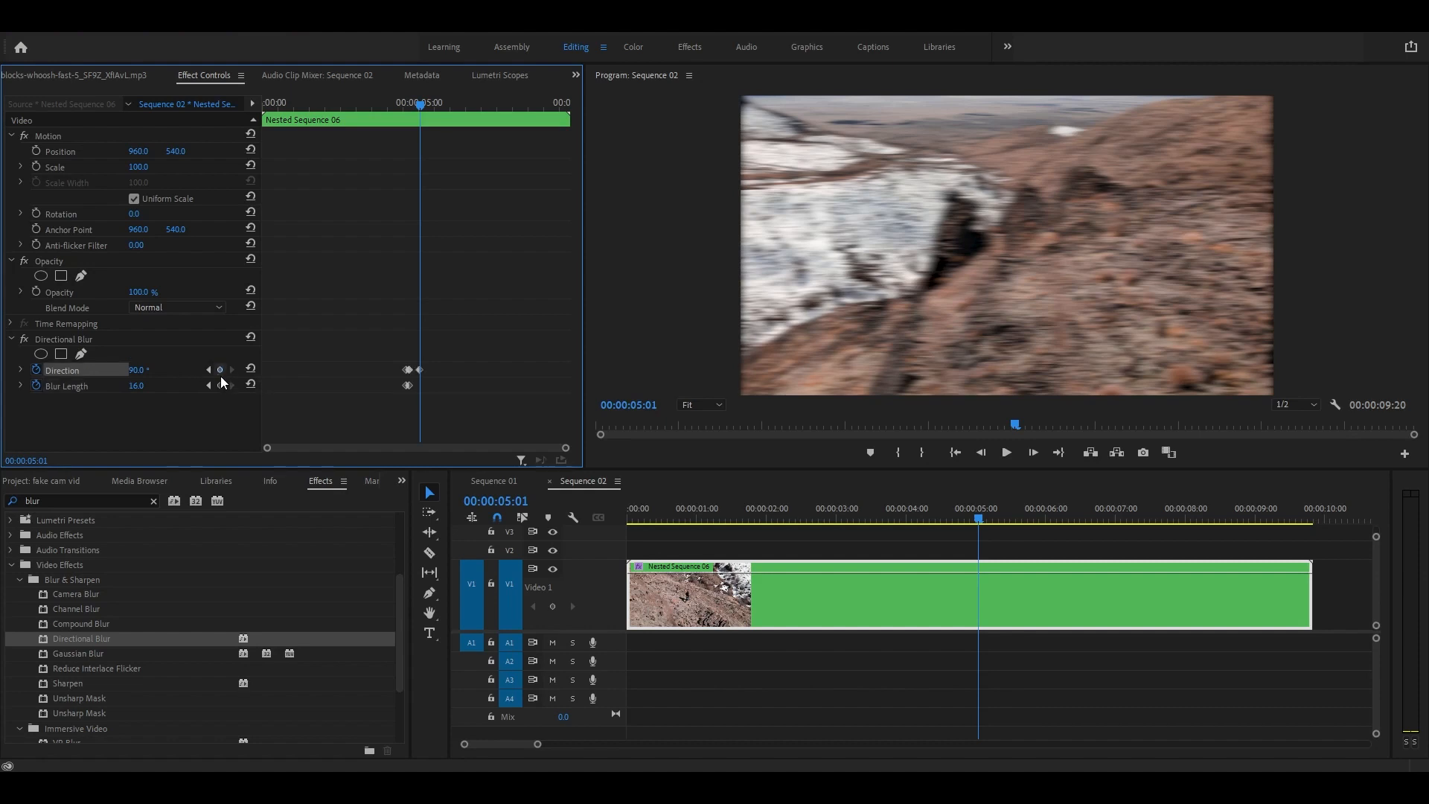
left_click(222, 386)
key("Right")
key("Right")
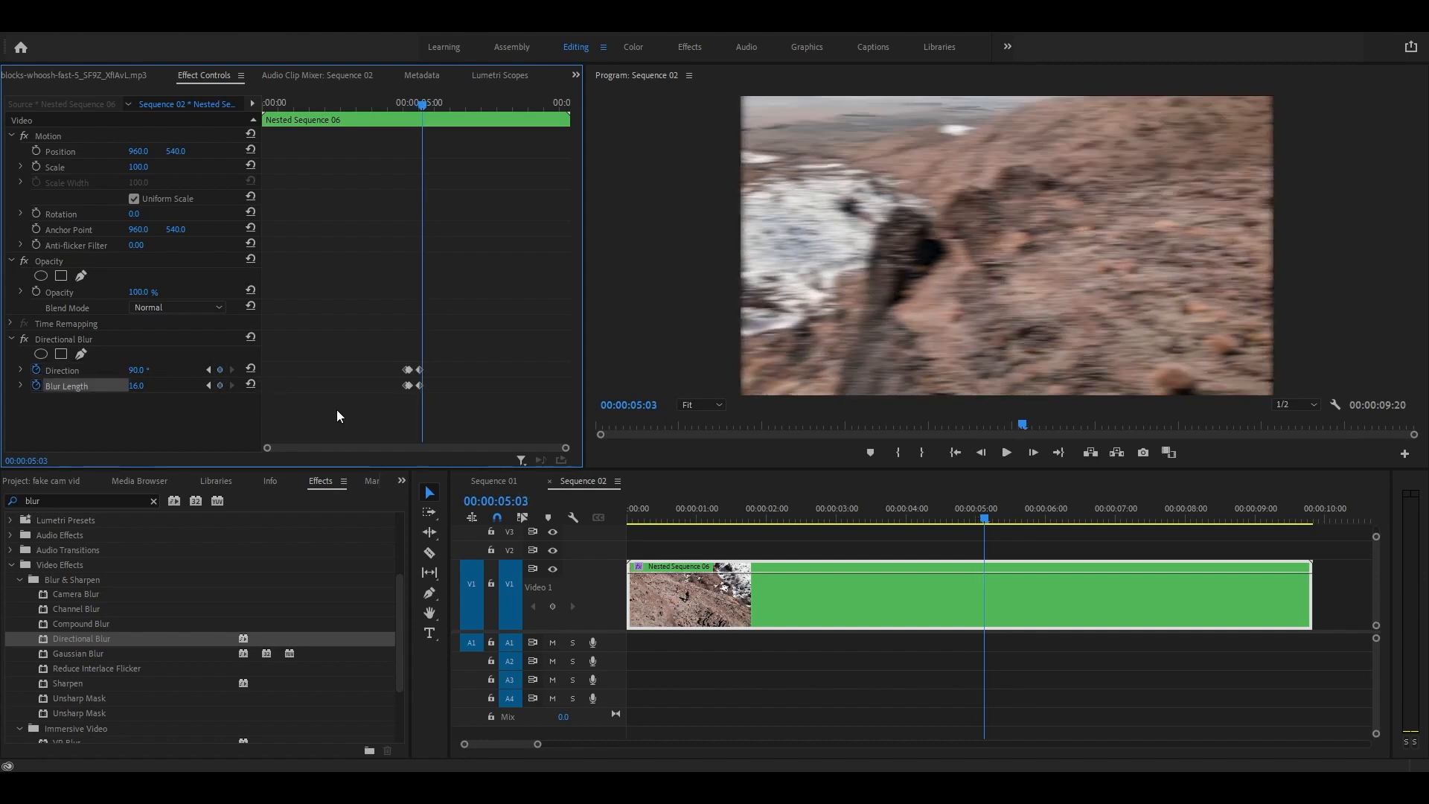
type("0")
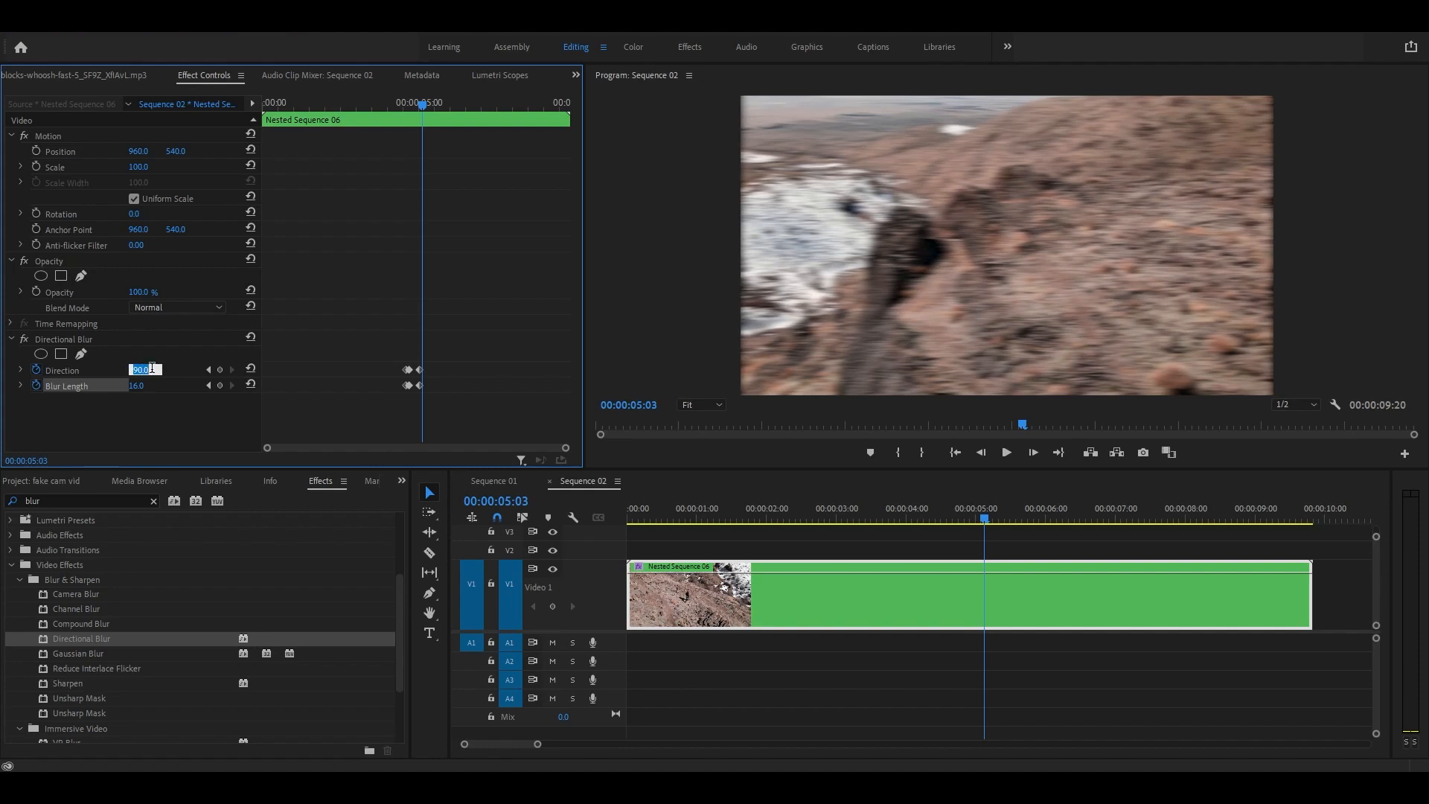
key("Return")
left_click(146, 384)
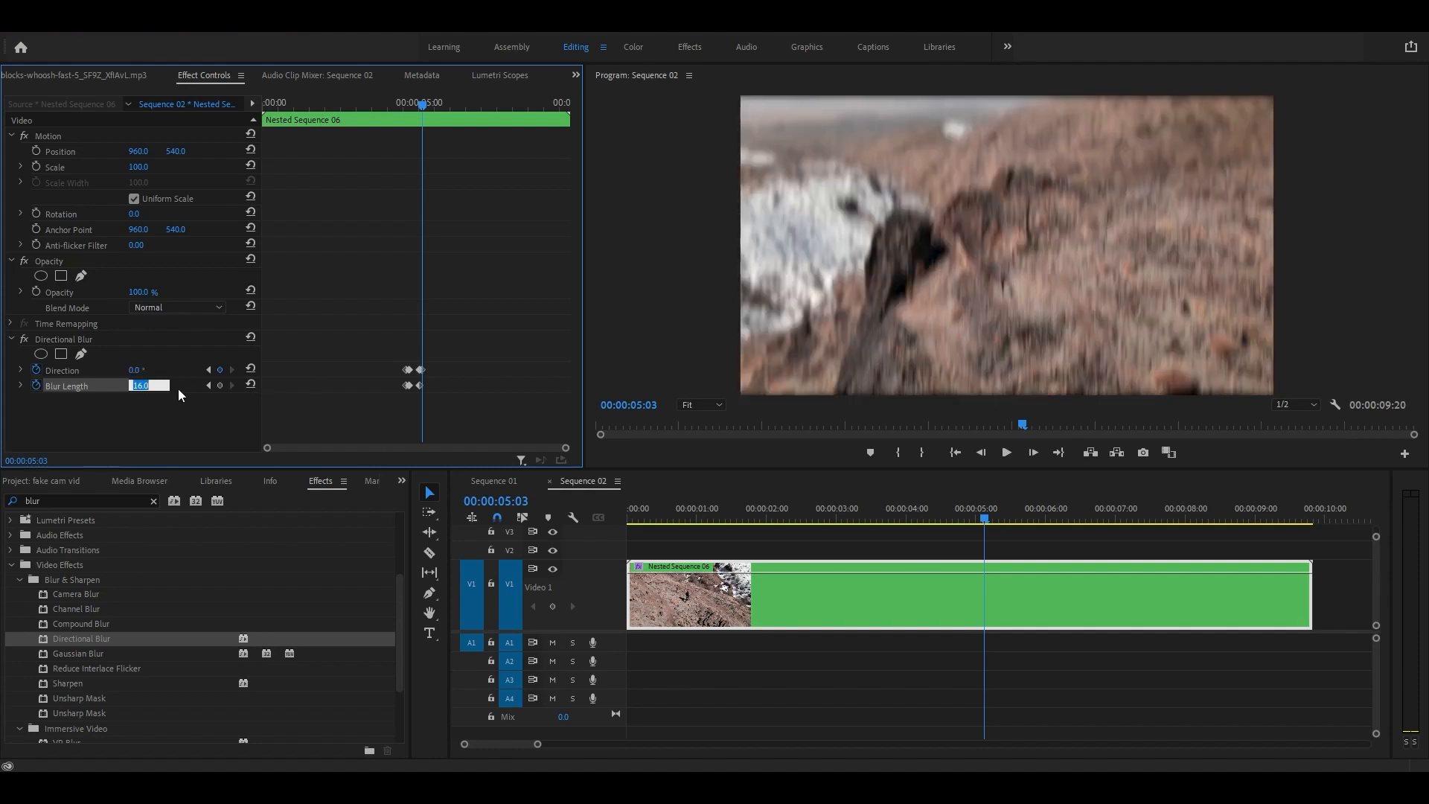
type("0")
key("Return")
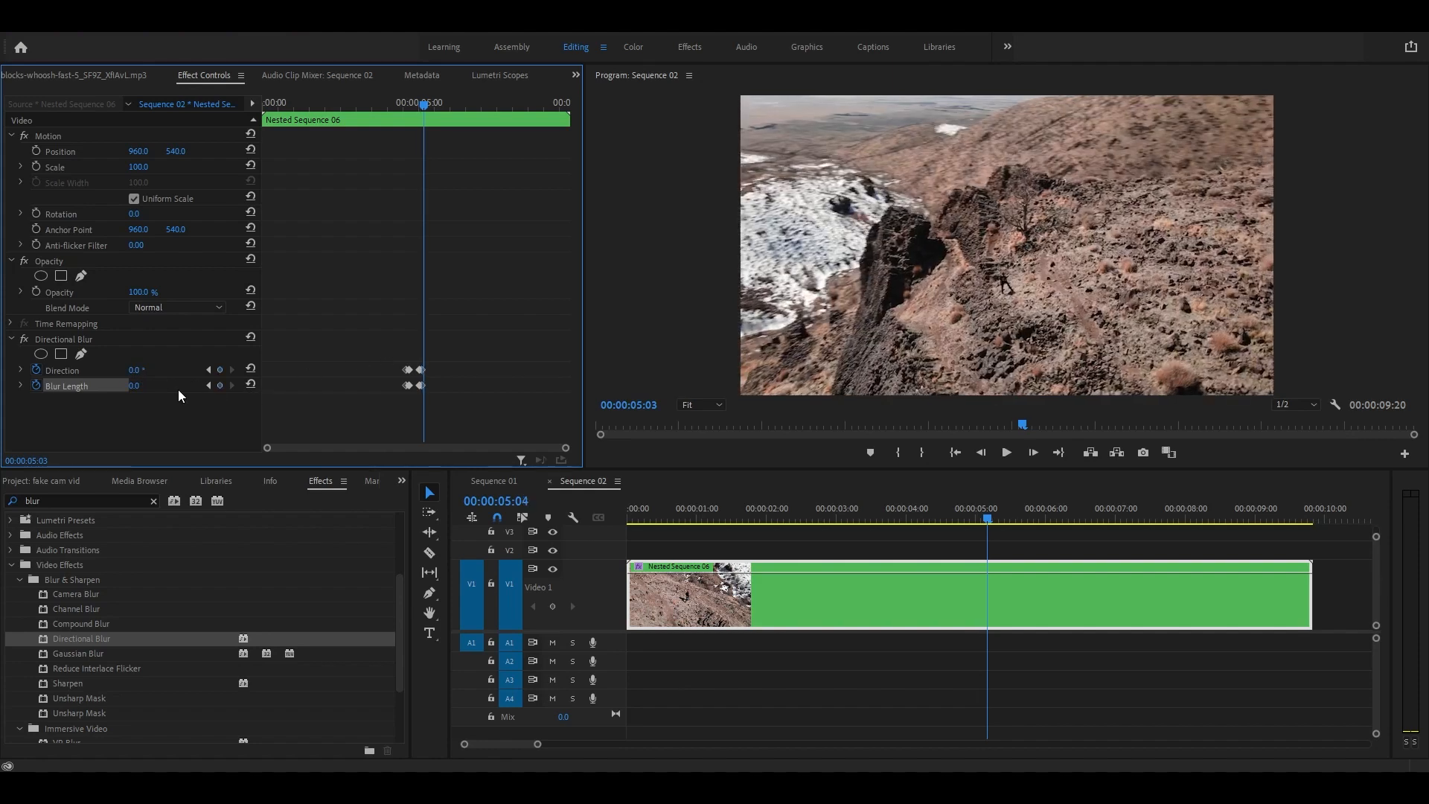
key("Left")
key("Left")
key("Left")
key("Left")
key("Left")
key("Left")
key("Left")
key("Left")
key("Left")
key("Left")
key("Left")
key("Left")
key("Left")
key("Left")
key("Left")
key("Left")
key("Left")
key("Left")
key("Left")
key("Left")
key("Left")
key("Left")
key("Left")
key("Left")
key("Left")
key("Left")
key("Left")
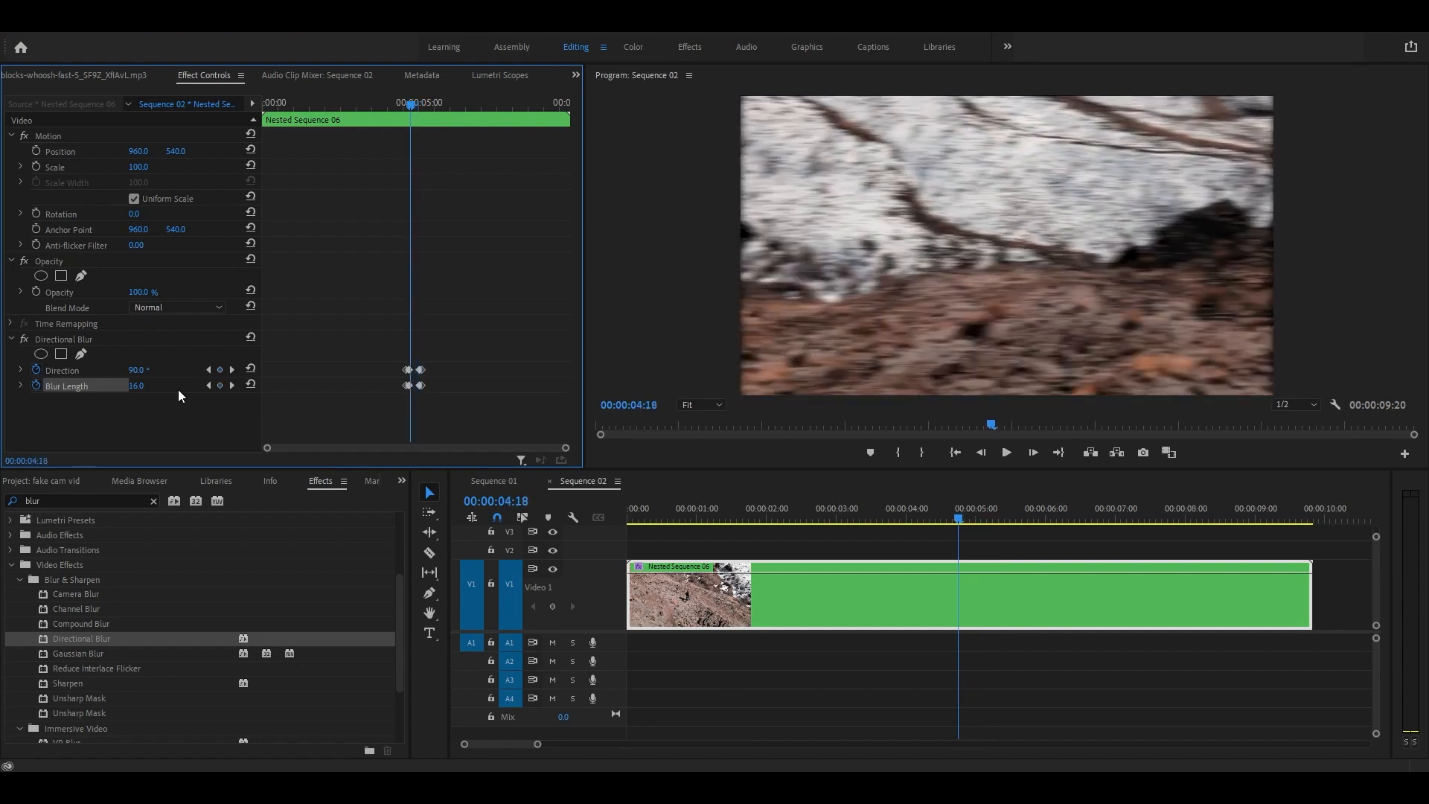
key("Left")
key("Left")
key("Left")
key("Left")
key("Left")
key("Left")
key("Left")
key("Left")
key("Left")
key("Left")
key("Left")
key("Left")
key("Left")
key("Left")
key("Left")
key("Left")
key("Left")
key("Left")
key("Left")
key("Left")
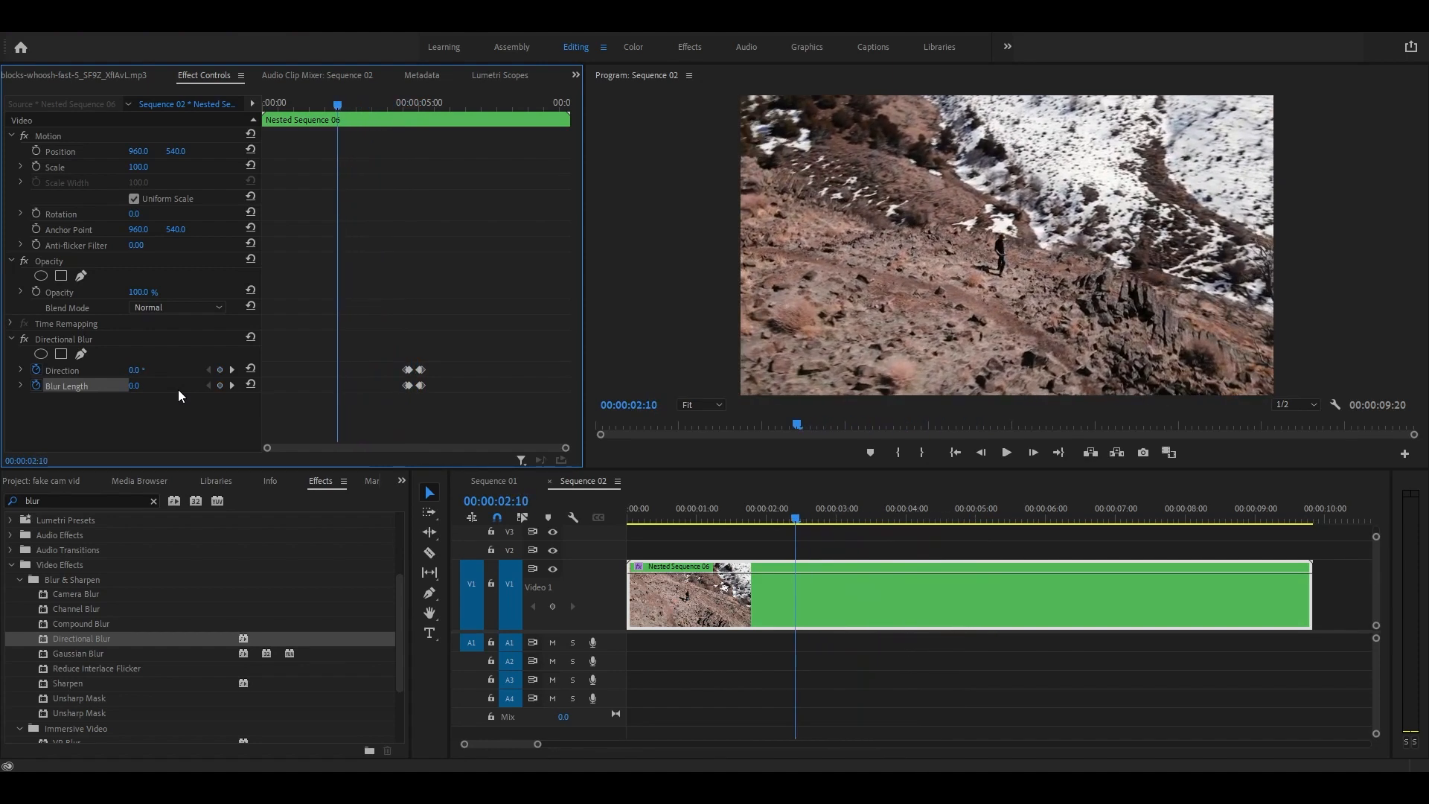
key("space")
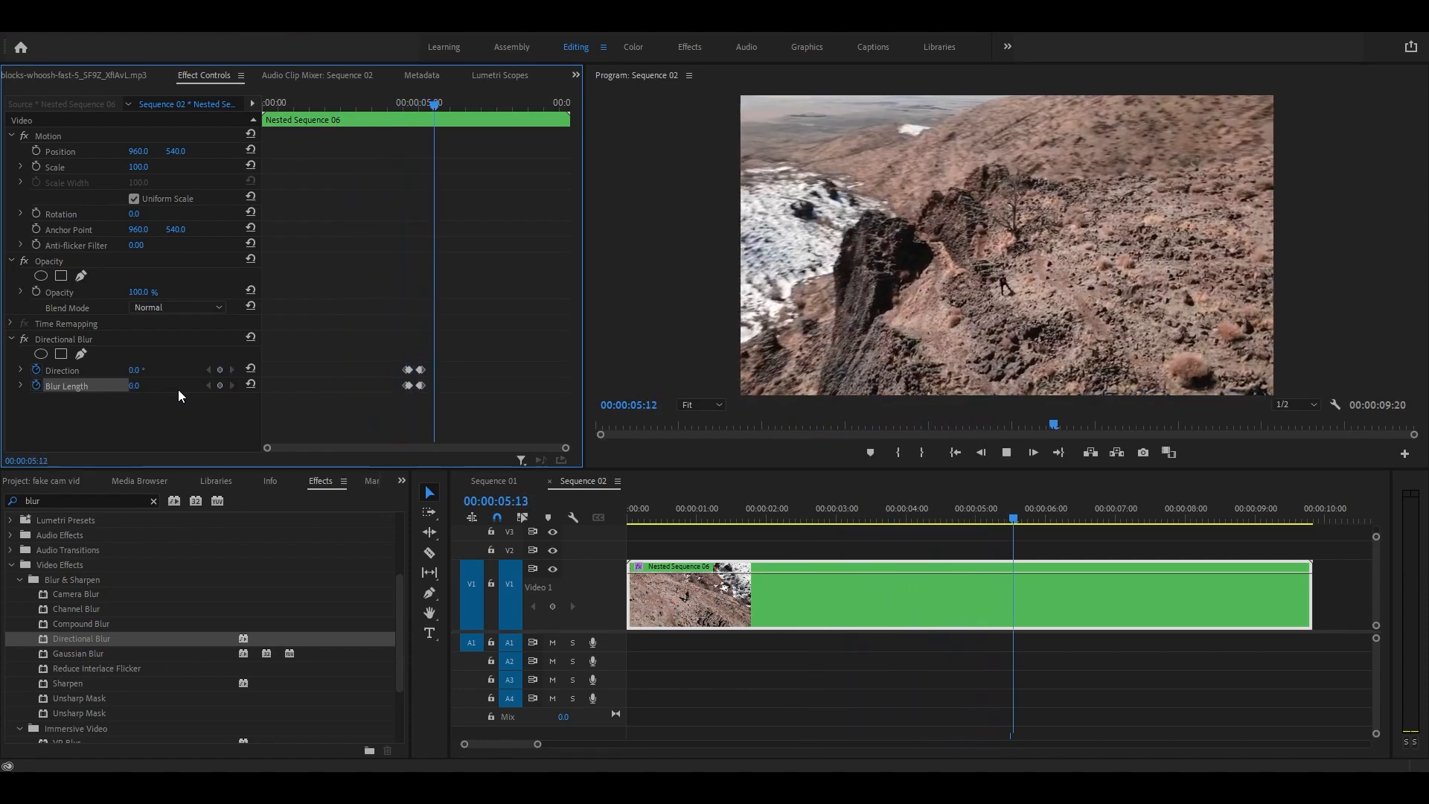
key("space")
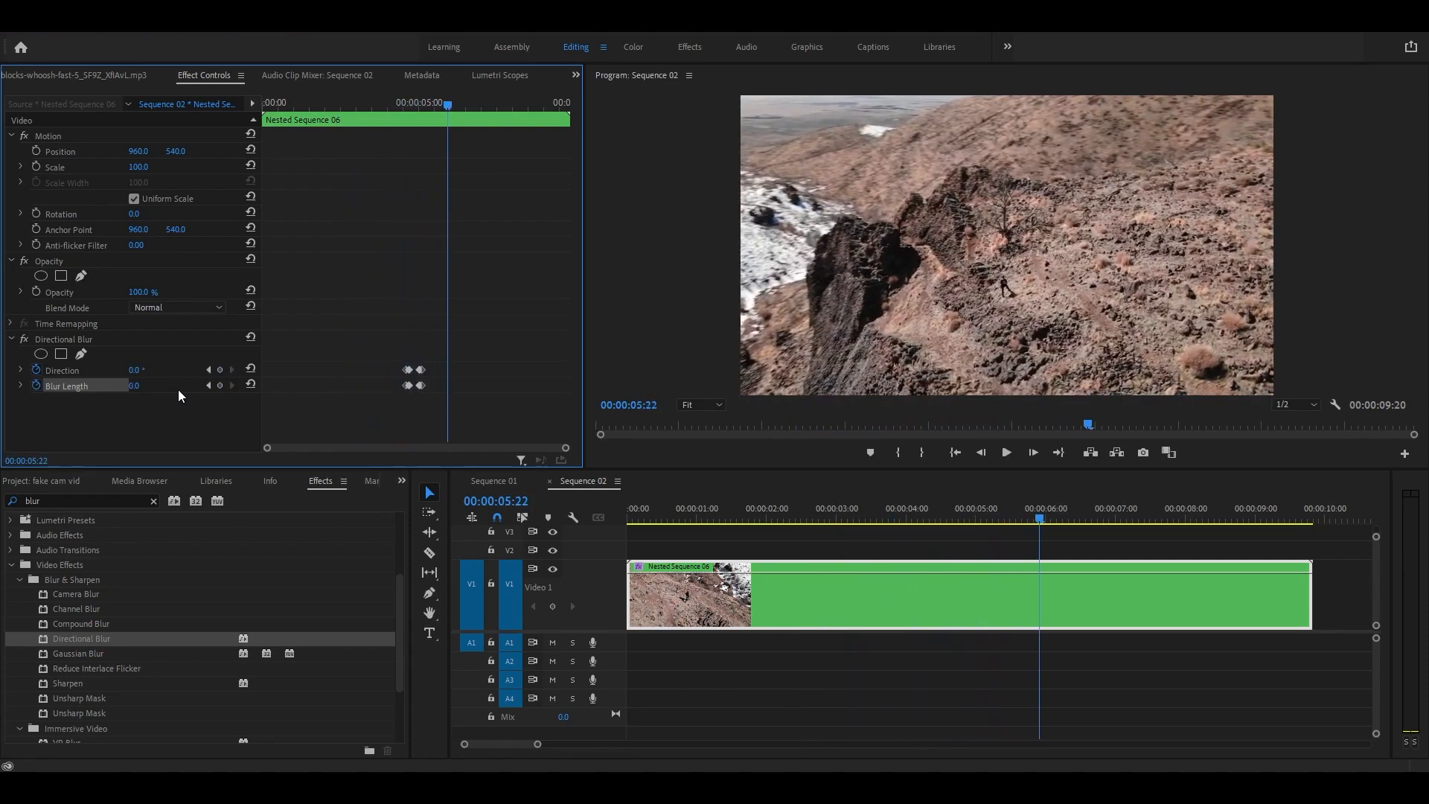
left_click(851, 518)
key("space")
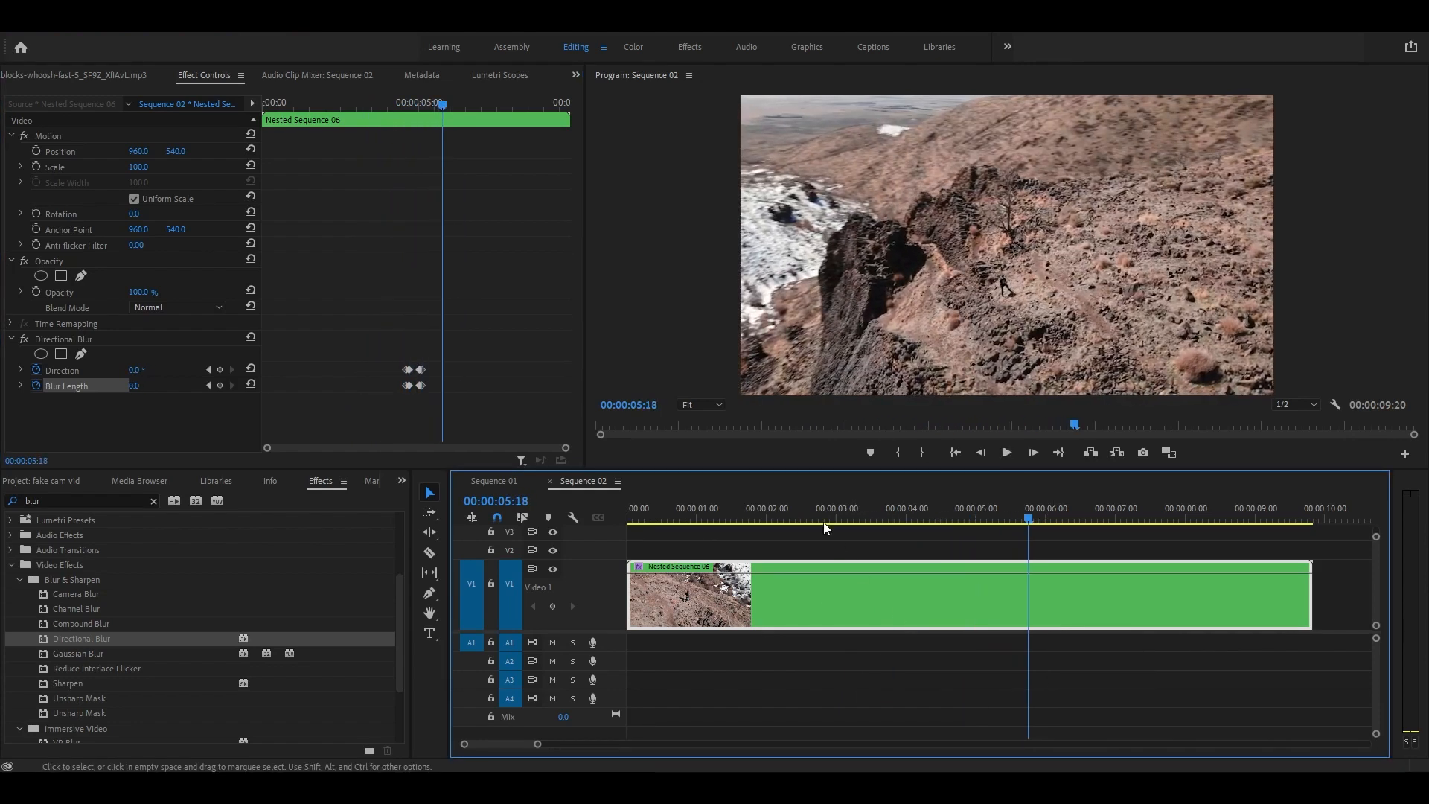
left_click(679, 518)
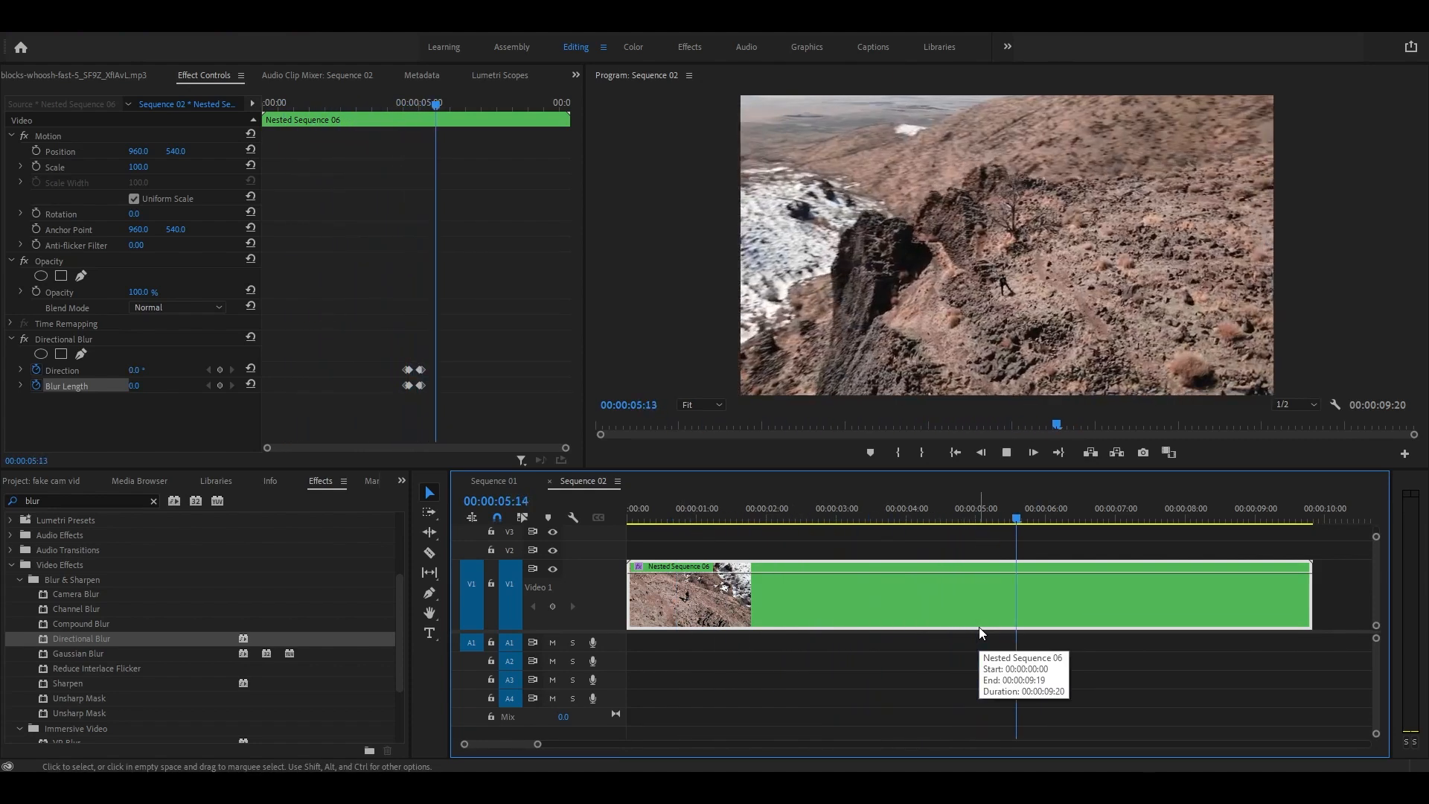
key("space")
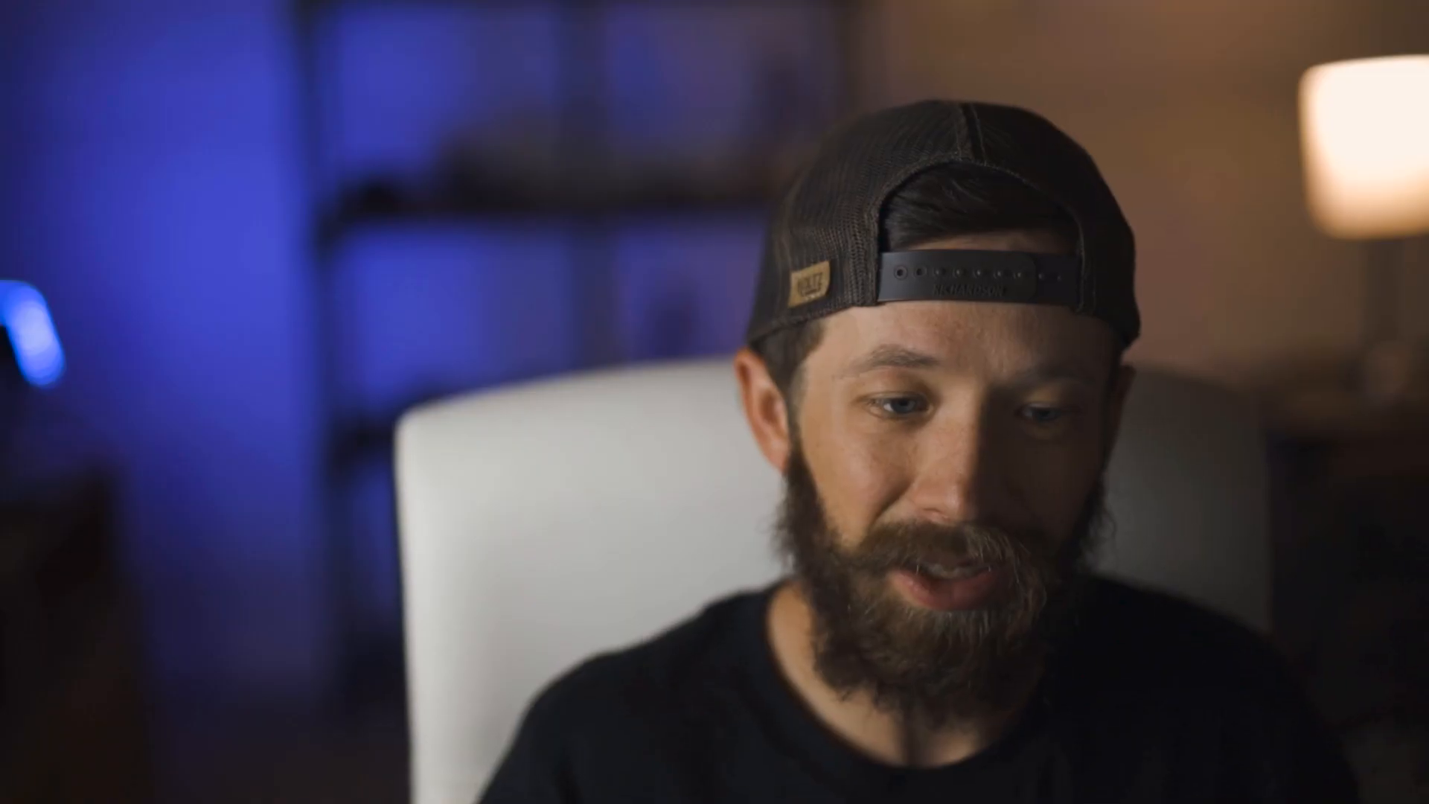